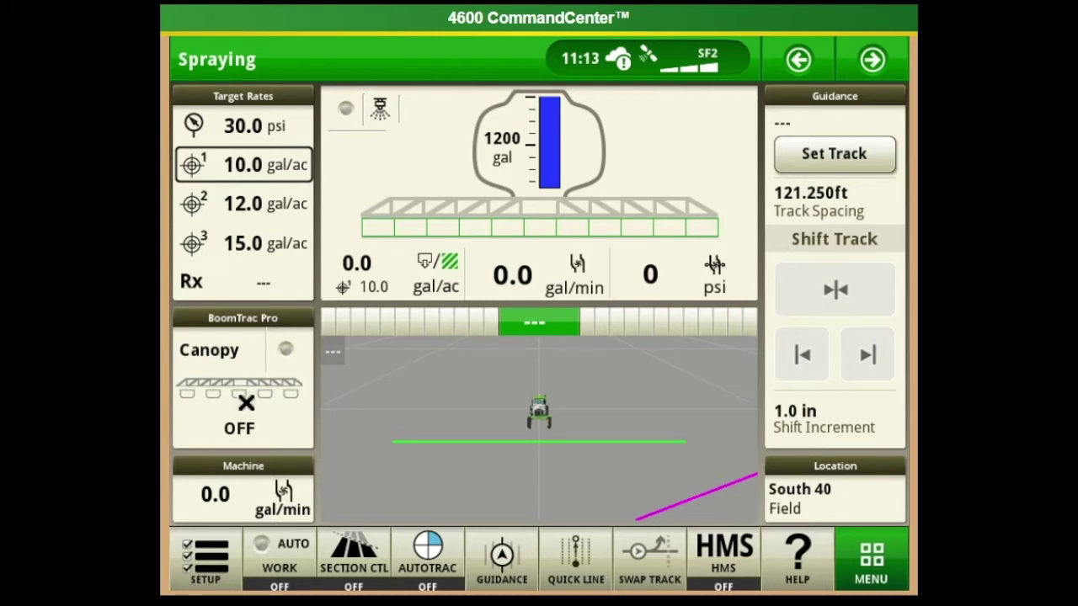
- Set the work setup's field location to South 40 from the full location list
click(211, 554)
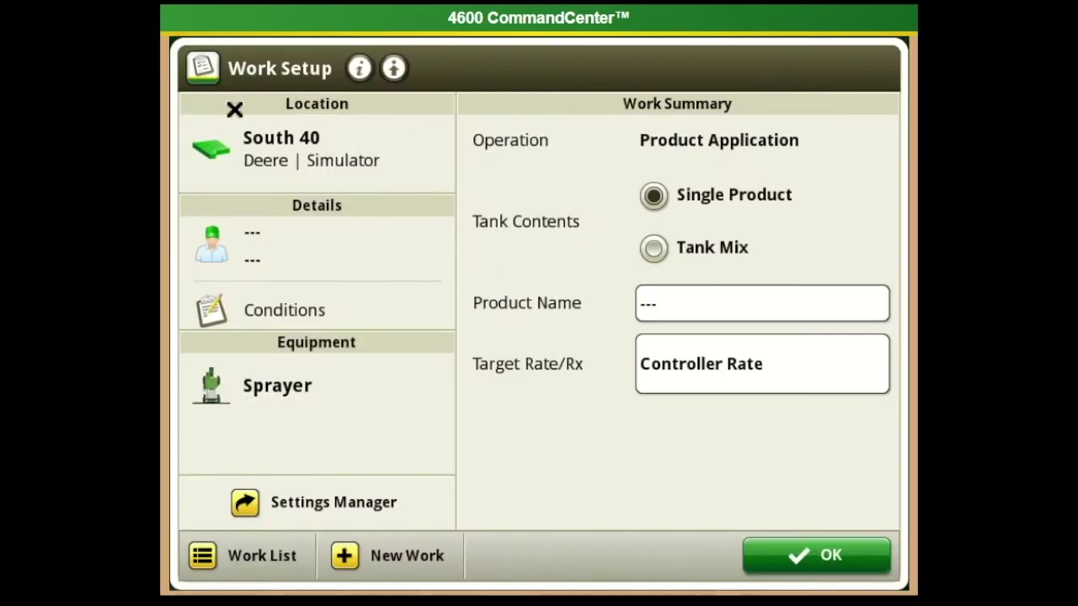
click(330, 152)
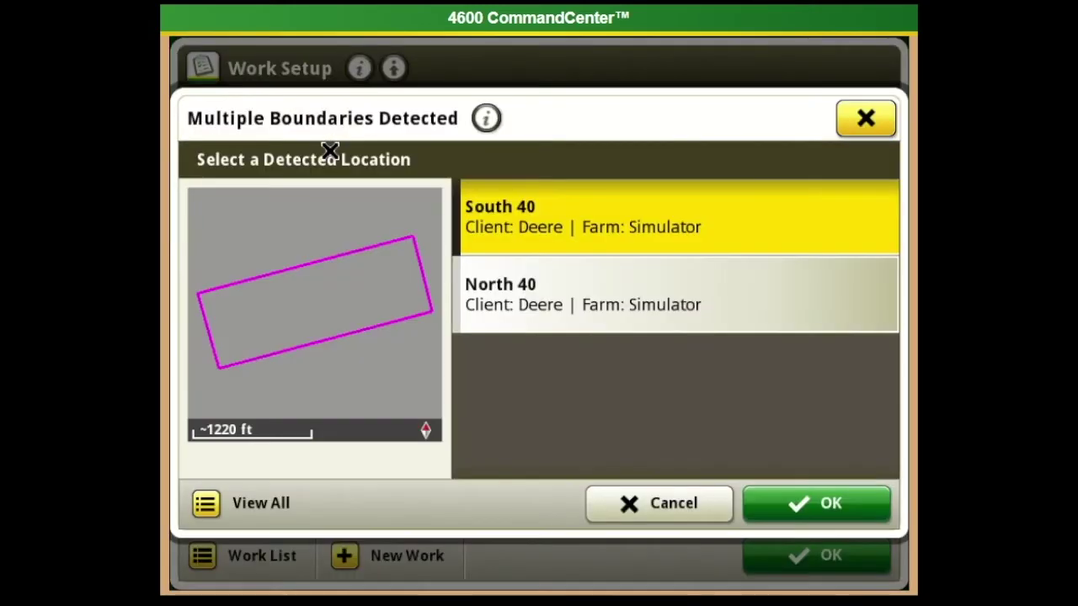
click(239, 503)
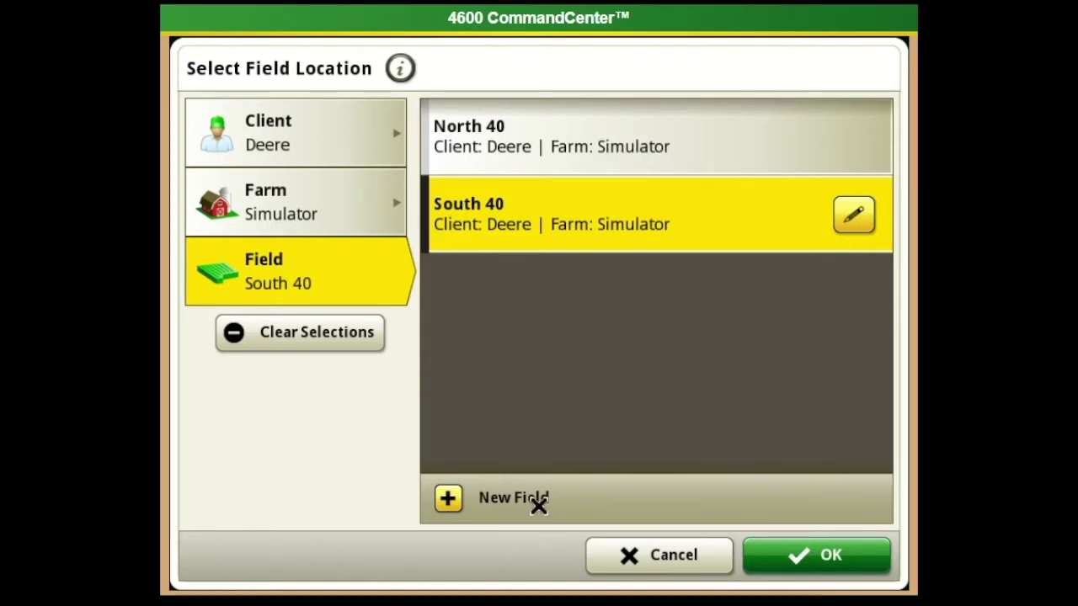
click(813, 563)
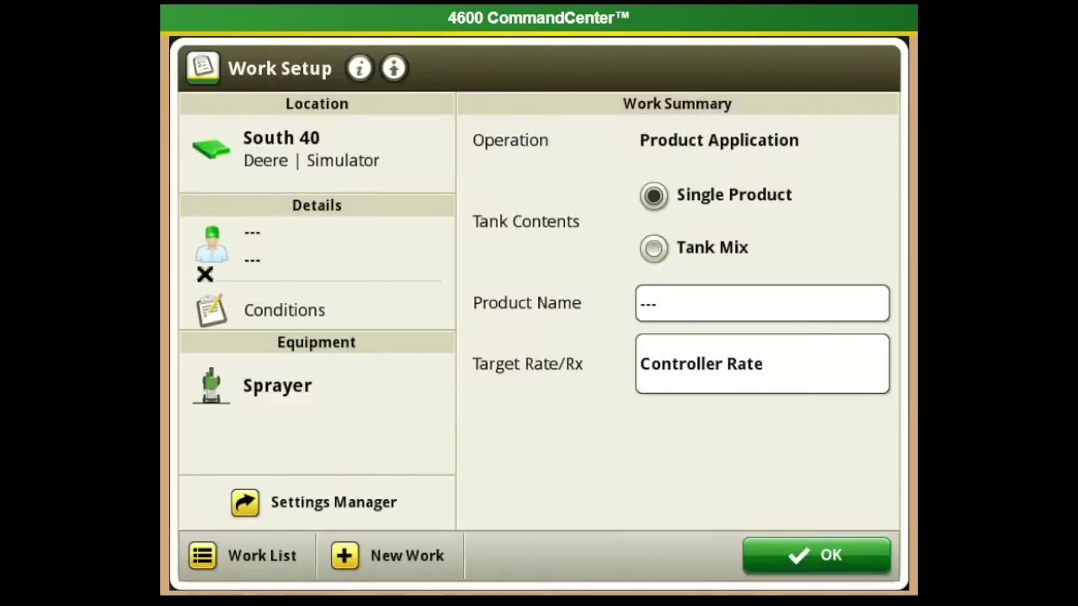
click(327, 257)
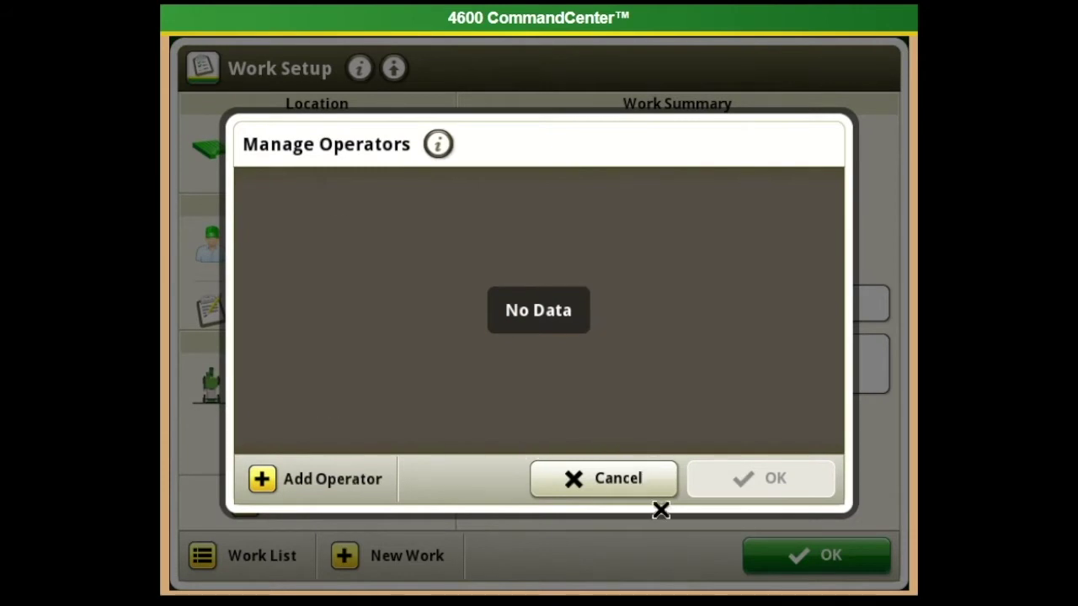
click(647, 481)
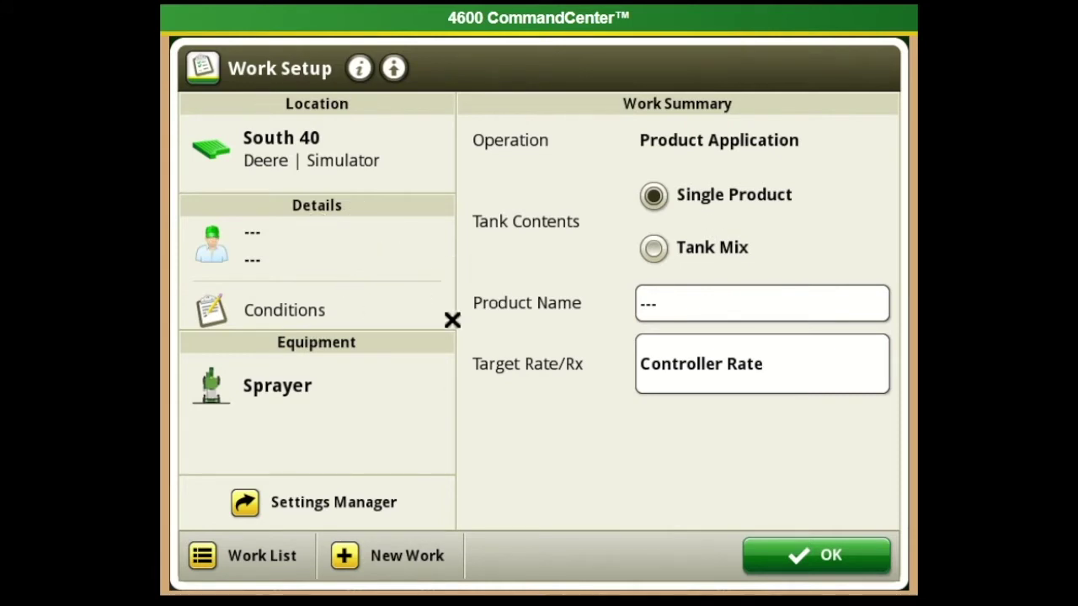
click(328, 310)
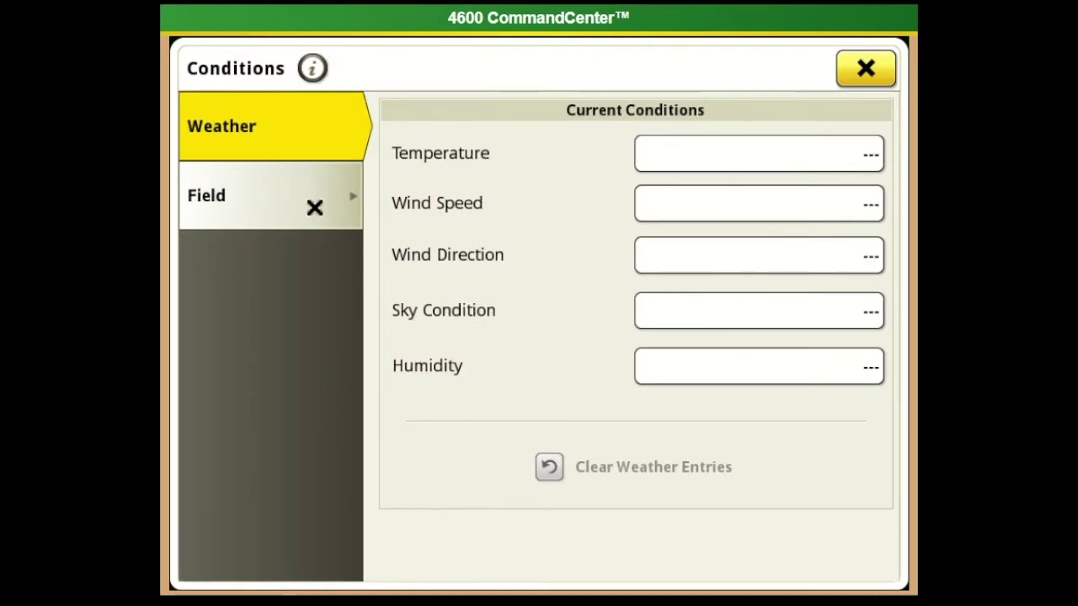
click(312, 207)
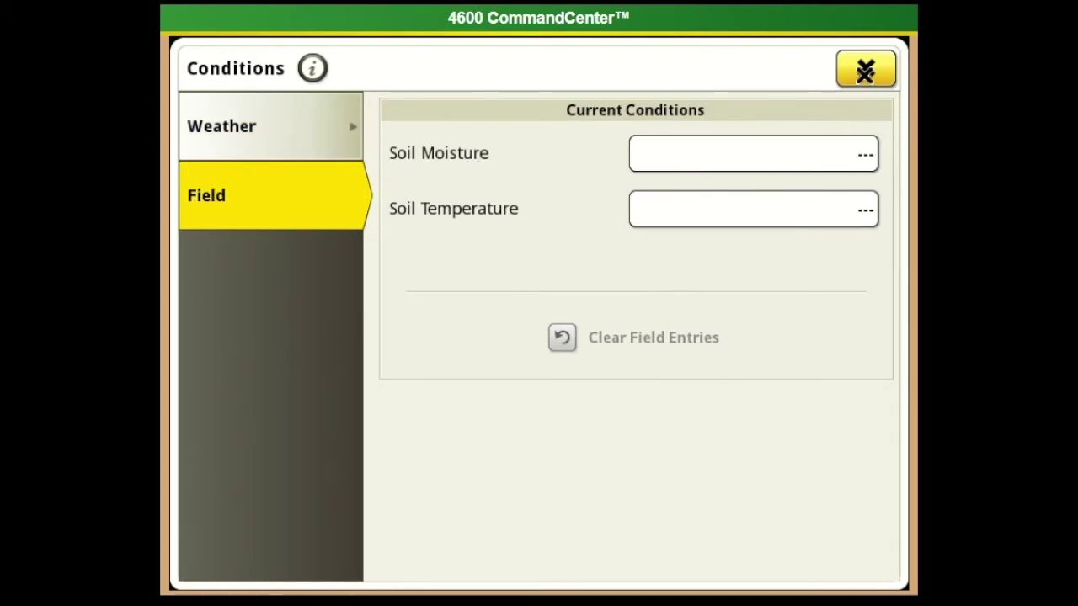
click(864, 68)
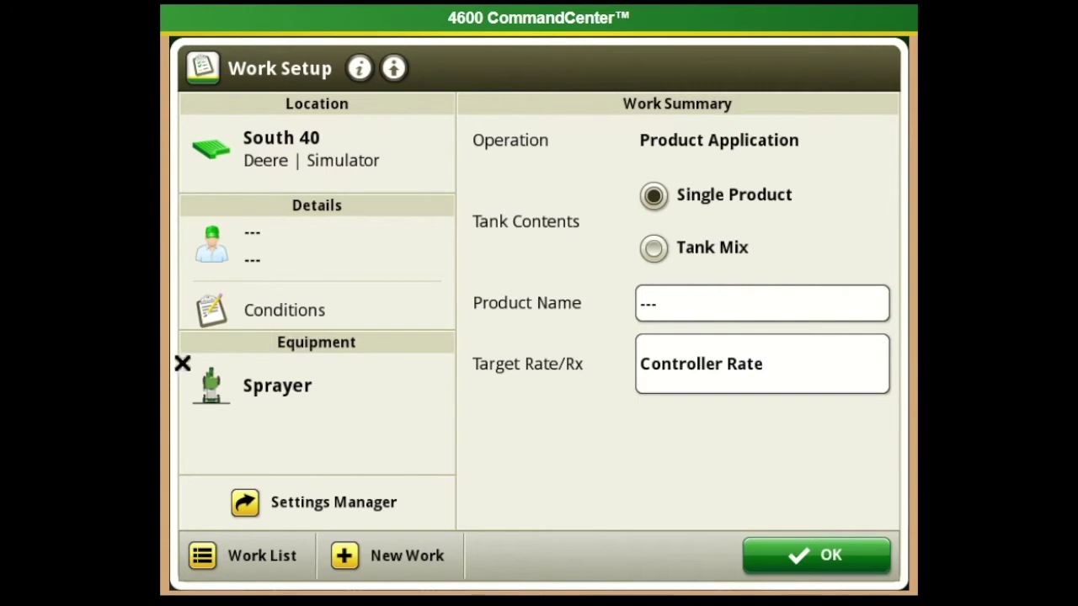
- Open the Sprayer's machine profile and accept its GPS offsets unchanged
click(302, 387)
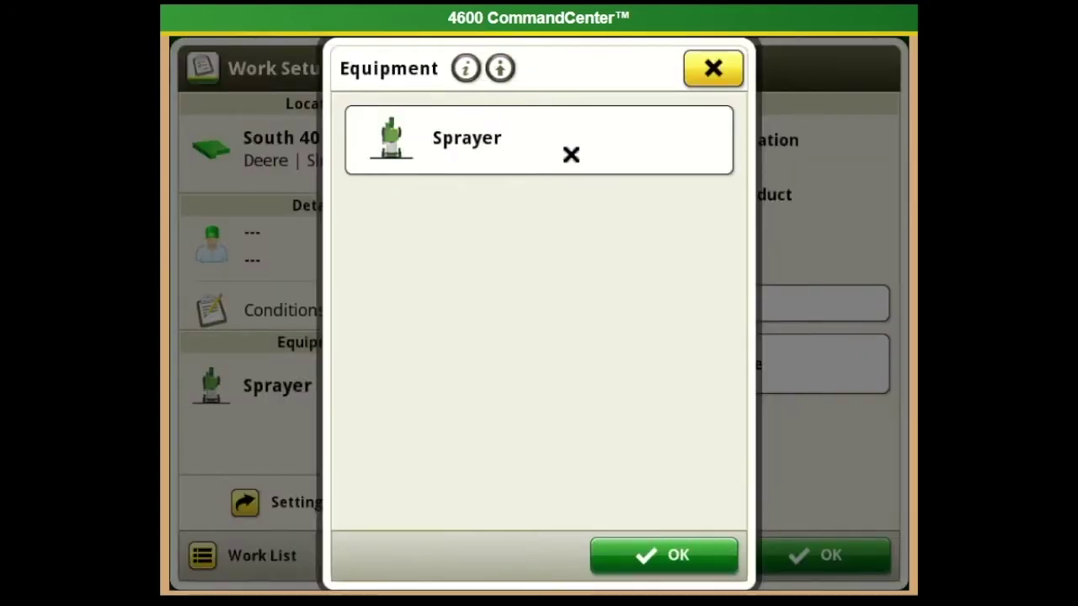
click(571, 154)
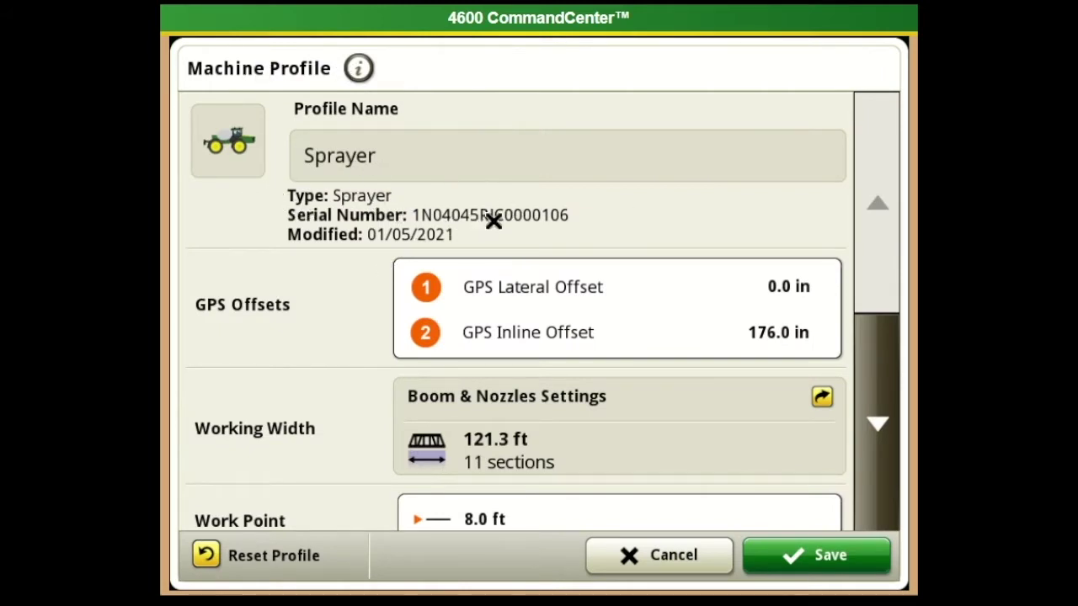
scroll(494, 220, down, 2)
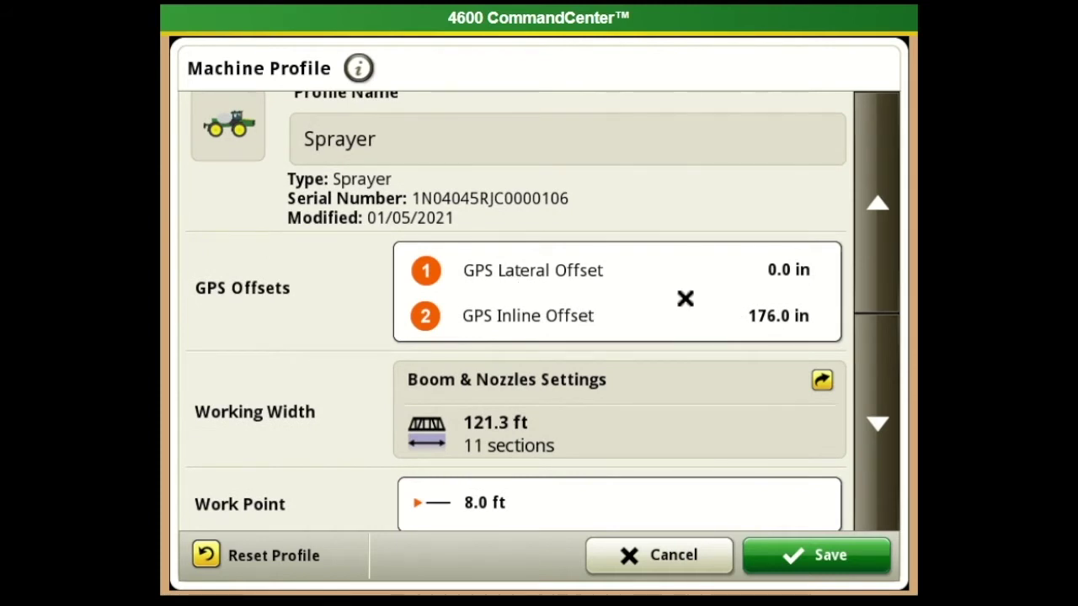
click(685, 299)
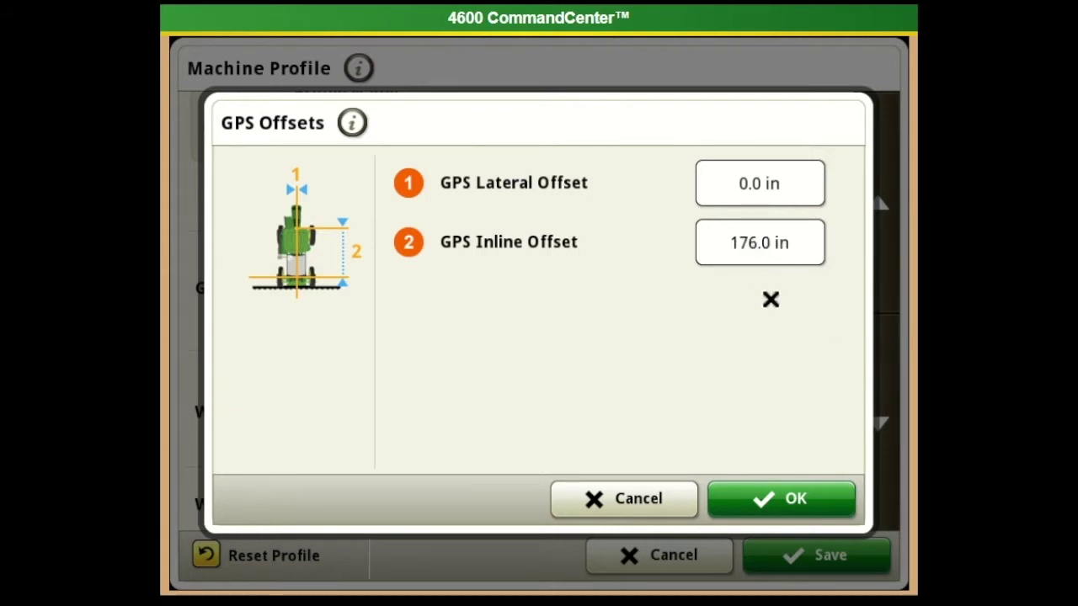
click(823, 498)
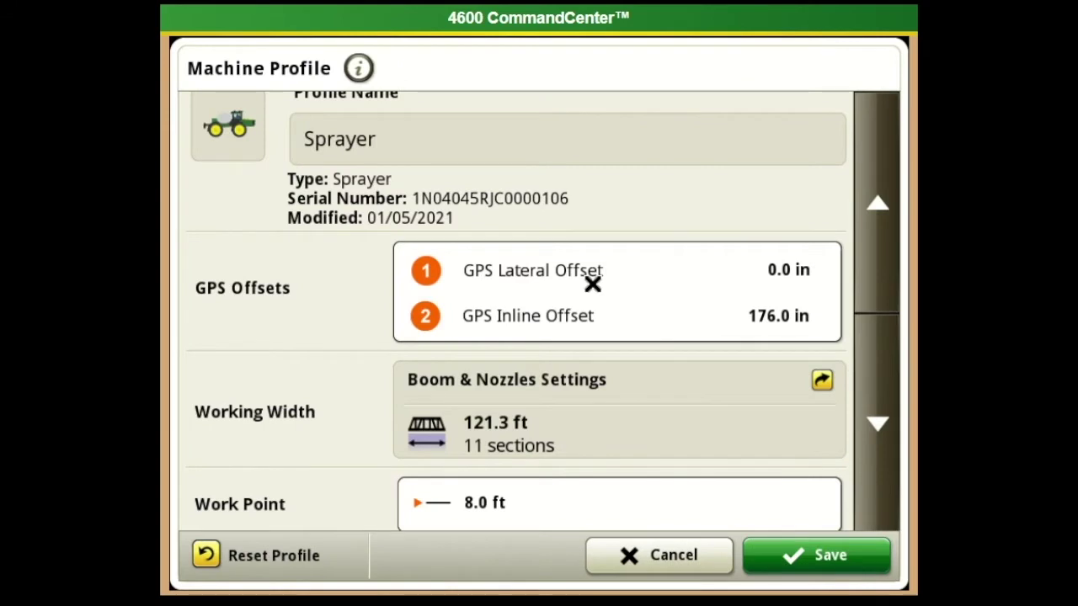
- Review the Boom & Nozzles section setup and save it, returning to the Machine Profile
click(872, 414)
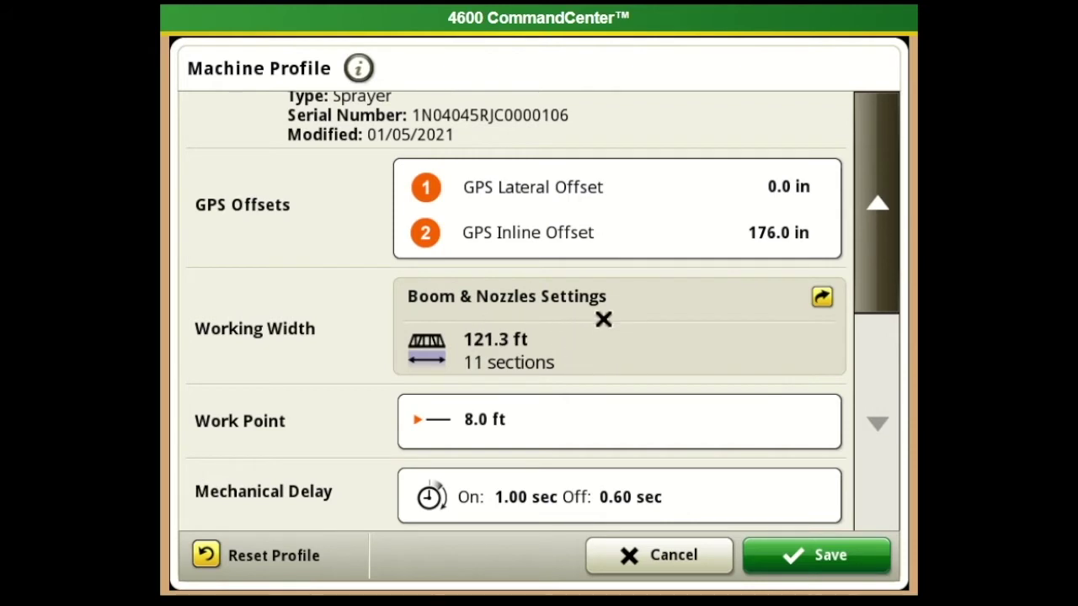
click(824, 300)
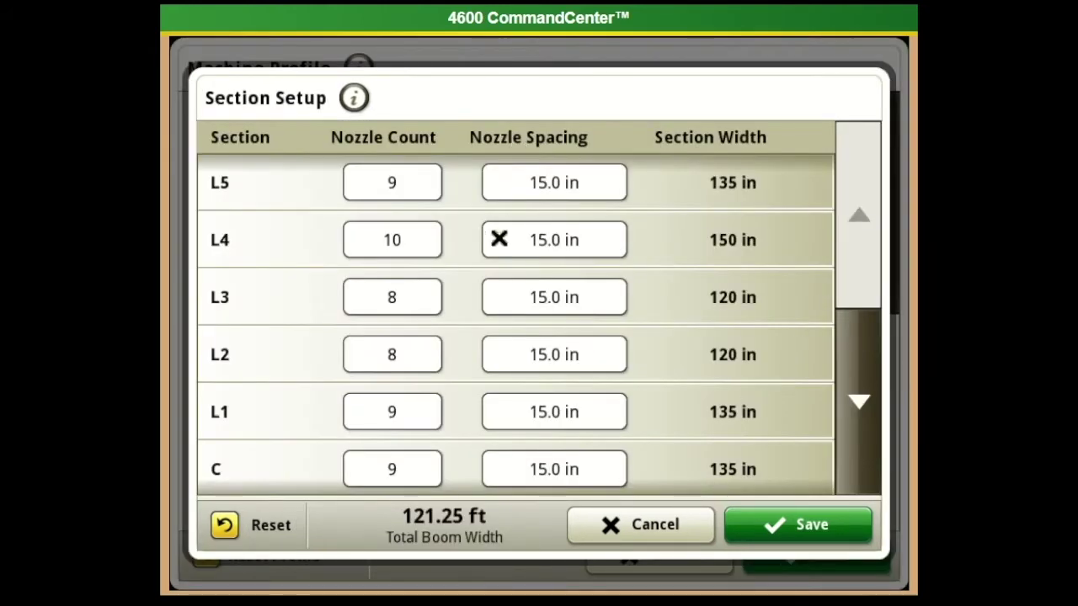
scroll(500, 239, down, 5)
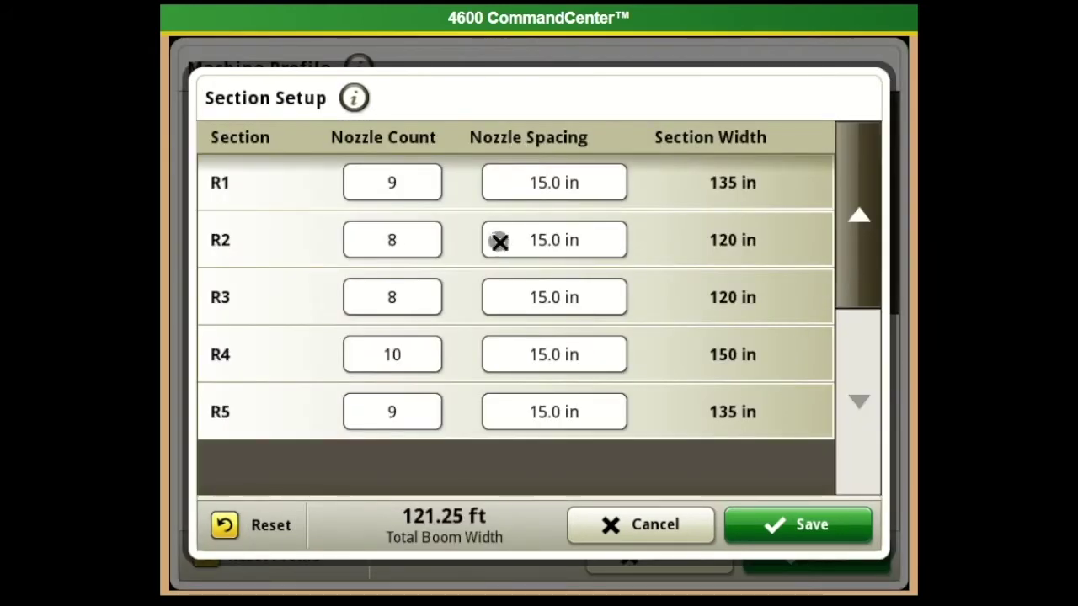
click(794, 530)
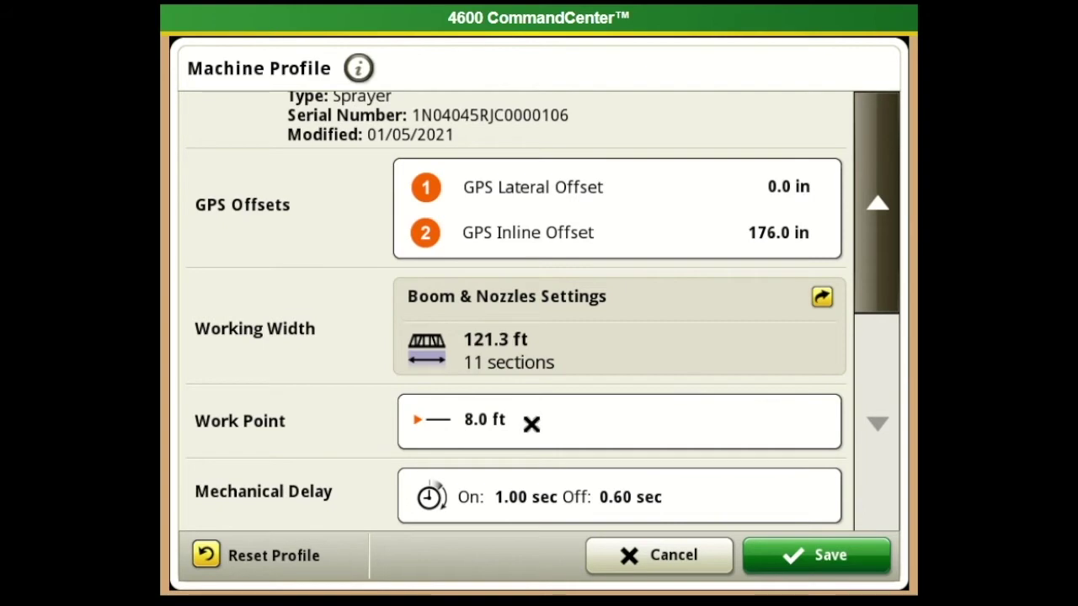
- Change the work point to 4.0 ft, keeping mechanical delays at 1.00 sec on and 0.60 sec off
click(532, 423)
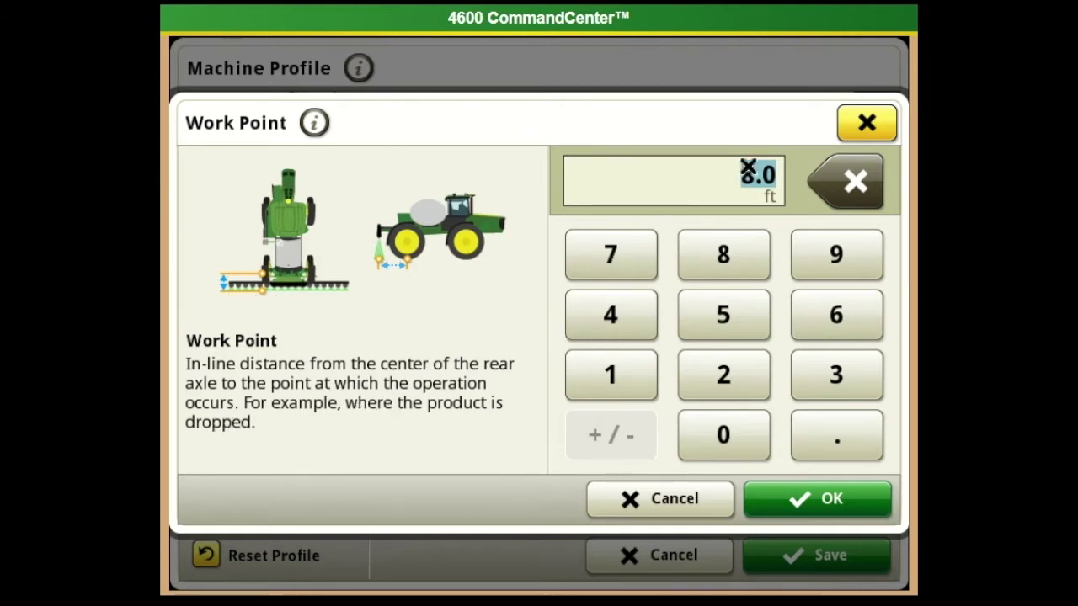
click(604, 315)
click(796, 431)
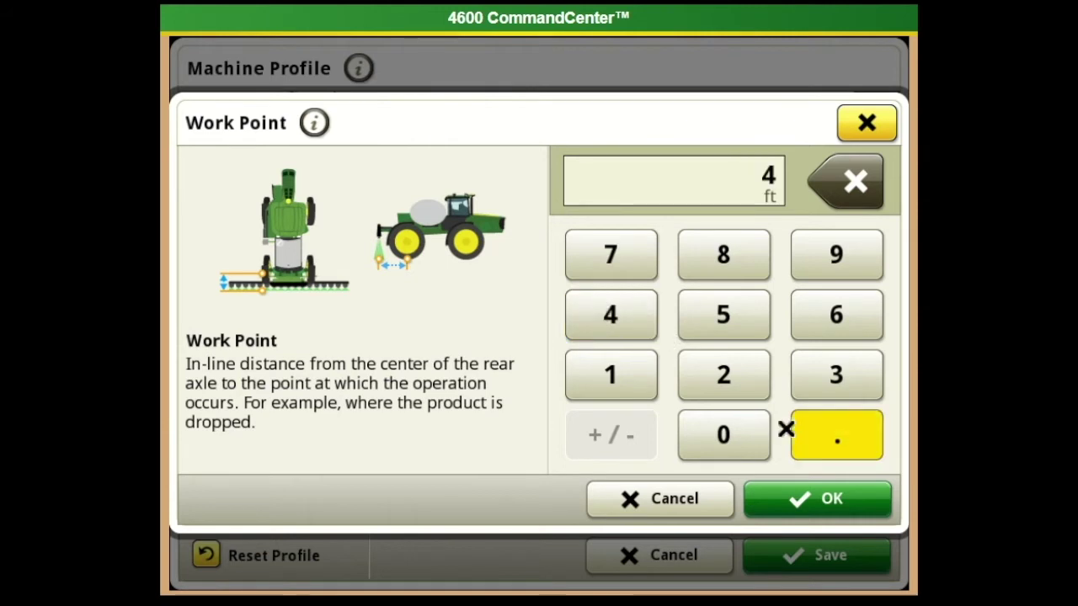
click(734, 440)
click(813, 515)
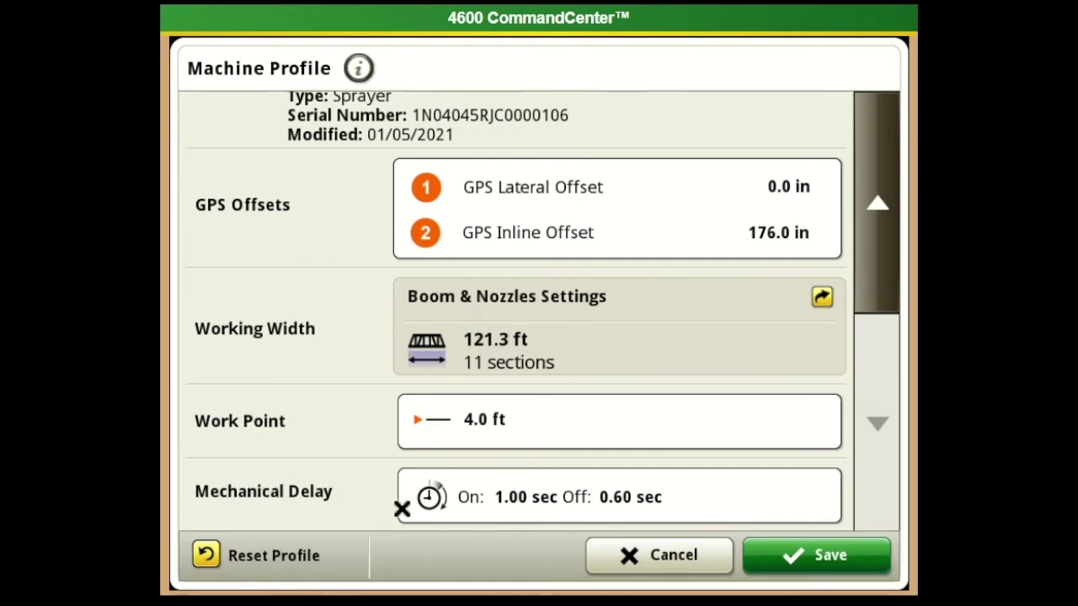
click(557, 499)
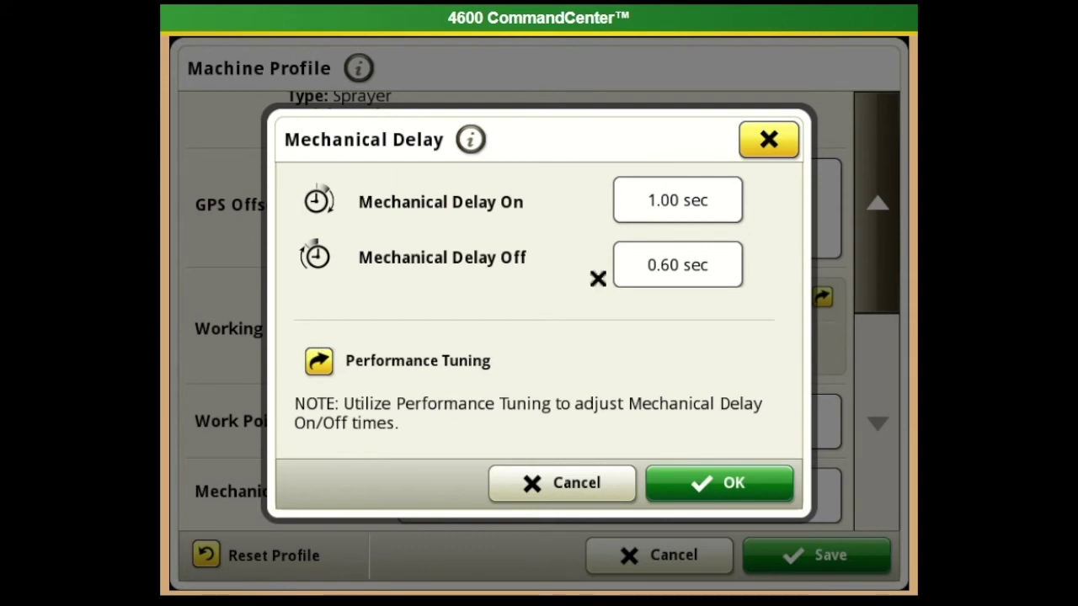
click(720, 485)
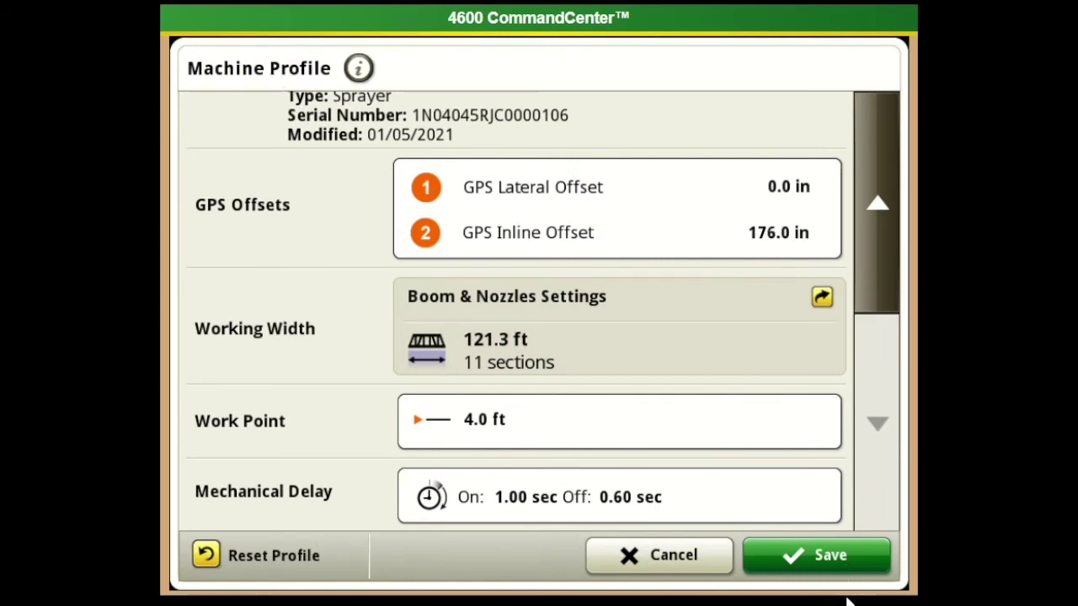
- Save the sprayer machine profile and keep the tank contents as a single product
click(833, 559)
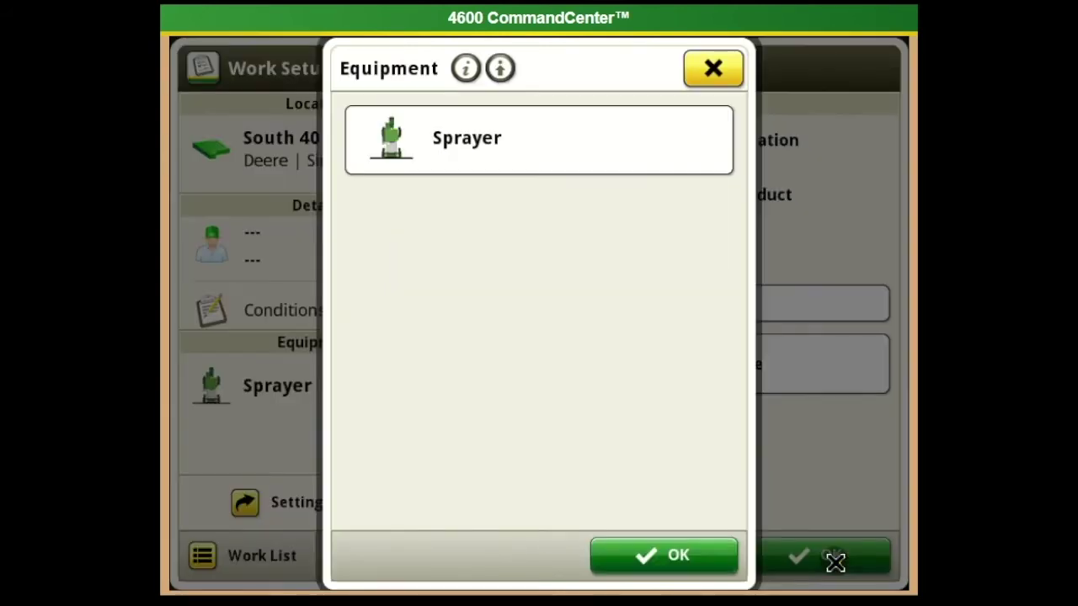
click(695, 561)
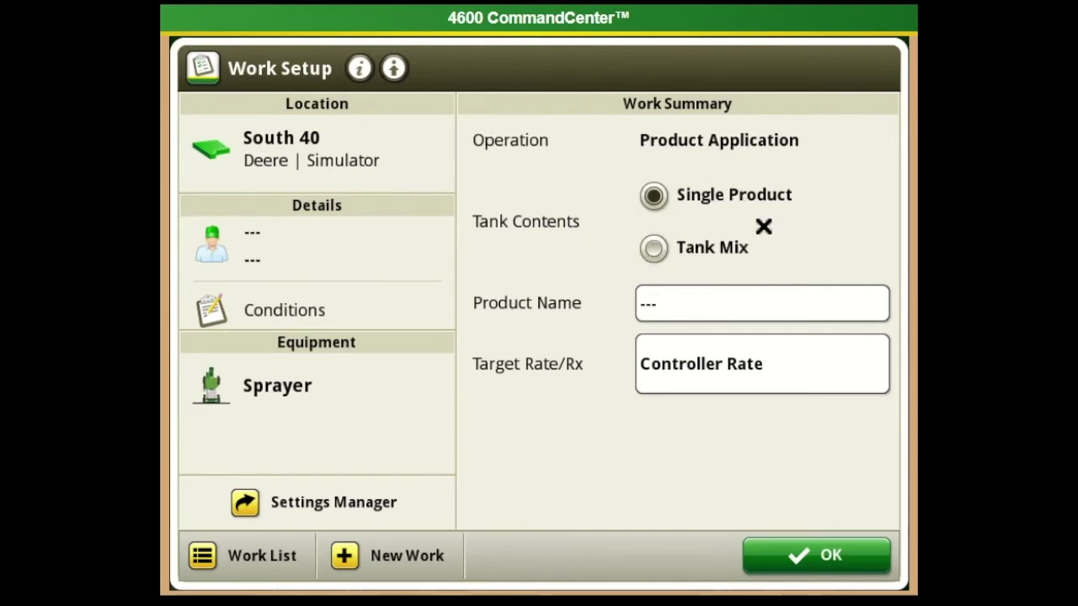
click(646, 200)
- Accept preset Rate 1 at 10.0 gal/ac, then switch the target rate source to Rx
click(772, 365)
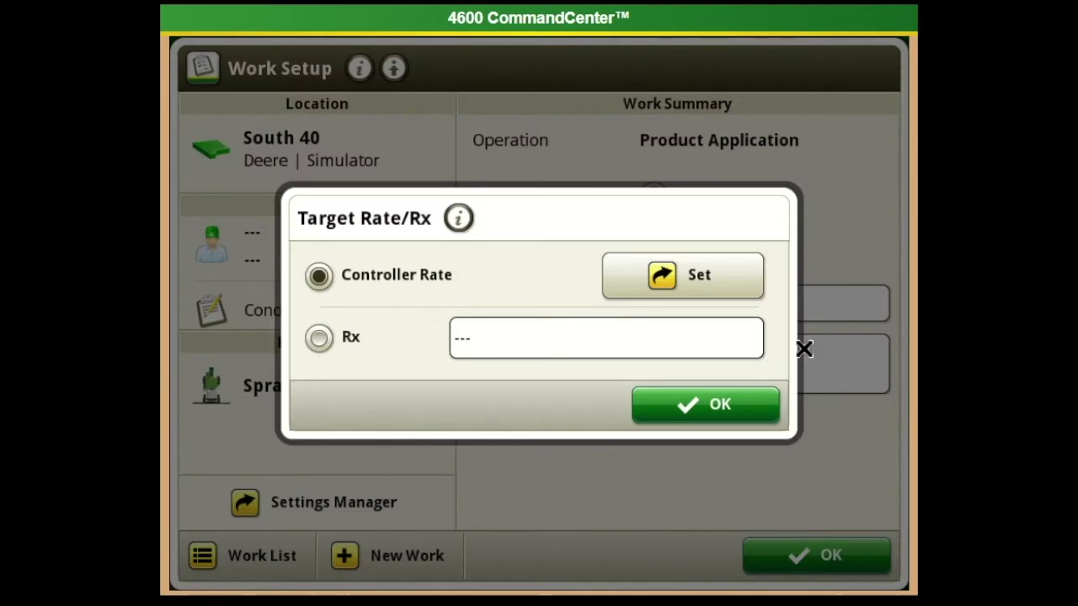
click(645, 284)
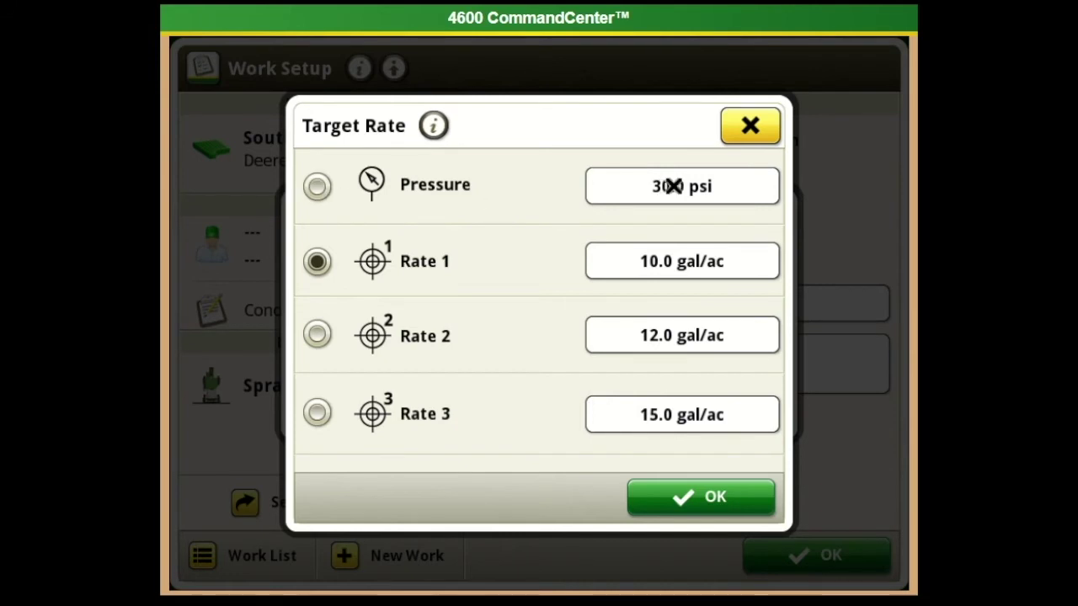
click(709, 498)
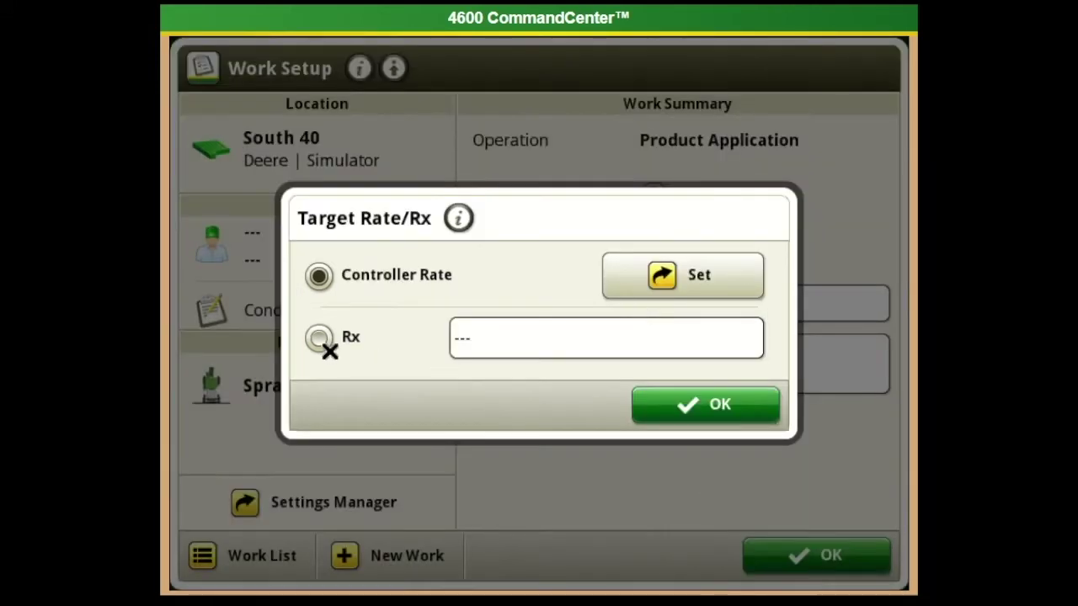
click(317, 339)
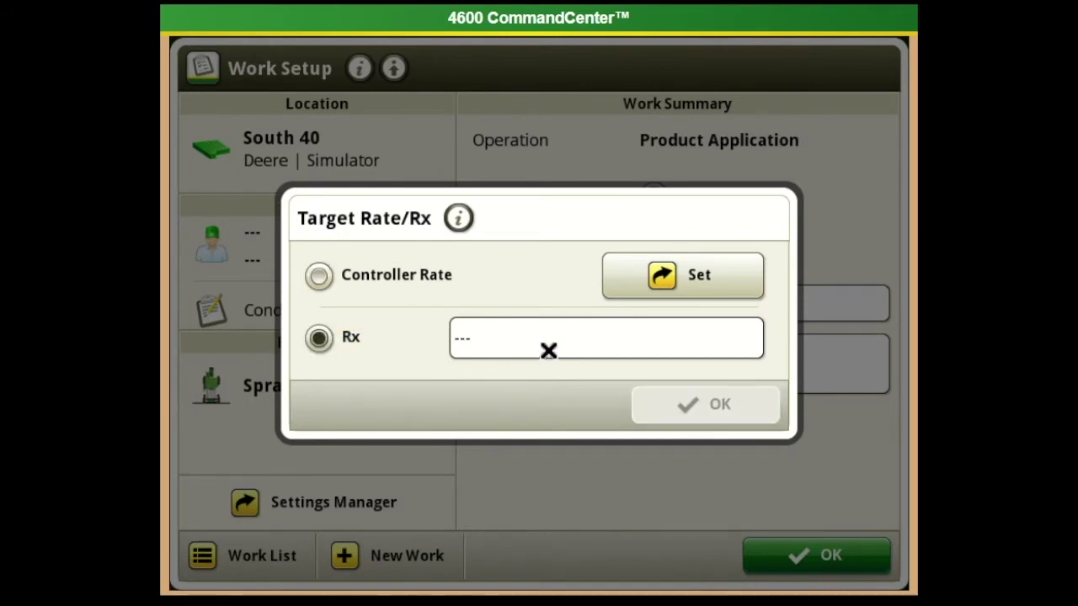
click(548, 351)
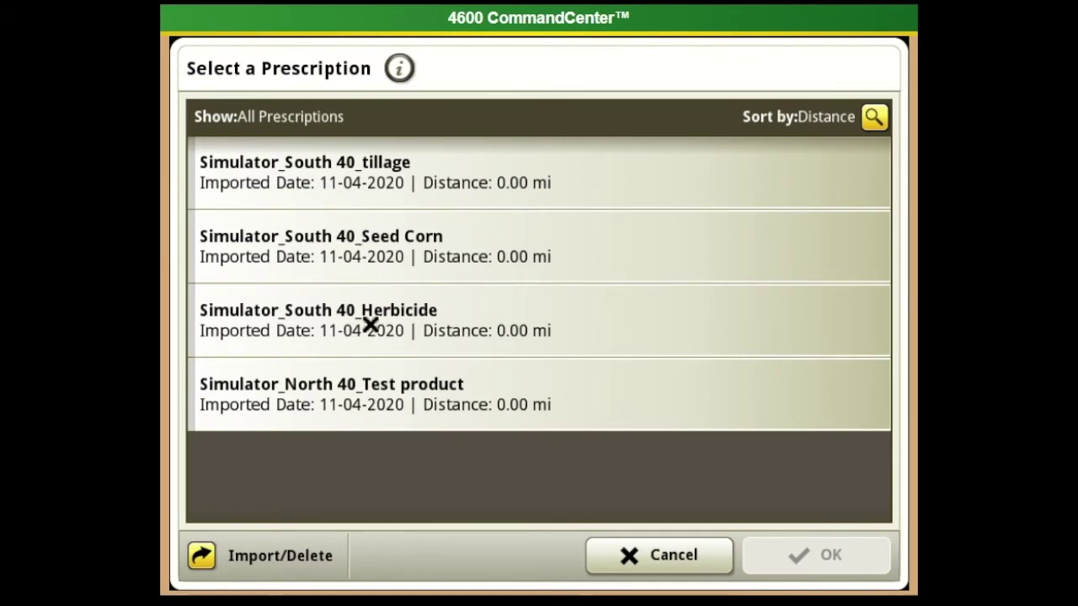
- Select the Simulator_South 40_Herbicide prescription, accept its details unchanged, and save the rate setup
click(423, 328)
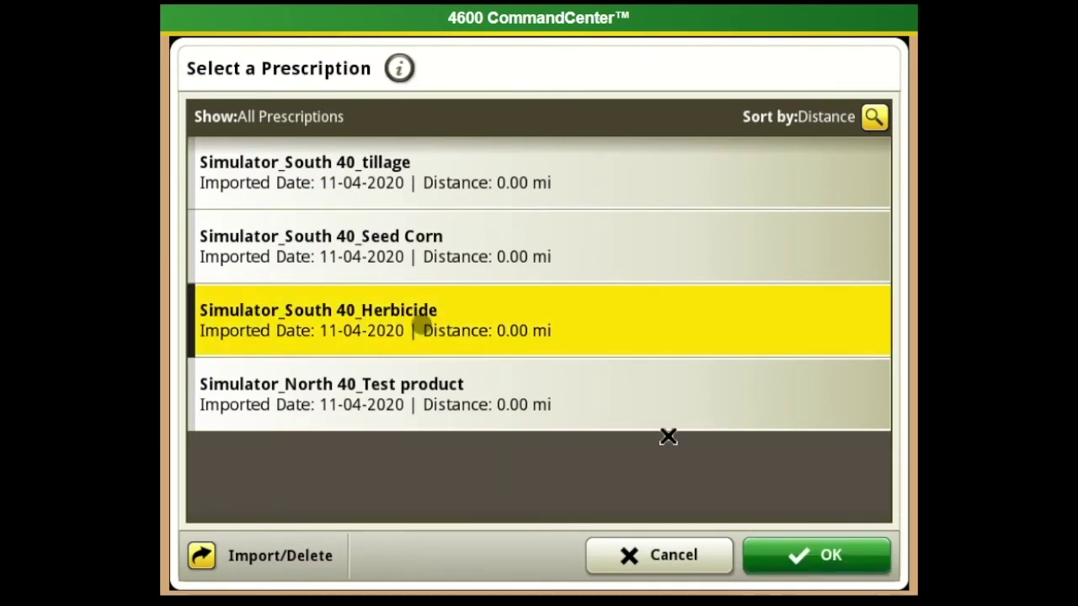
click(815, 554)
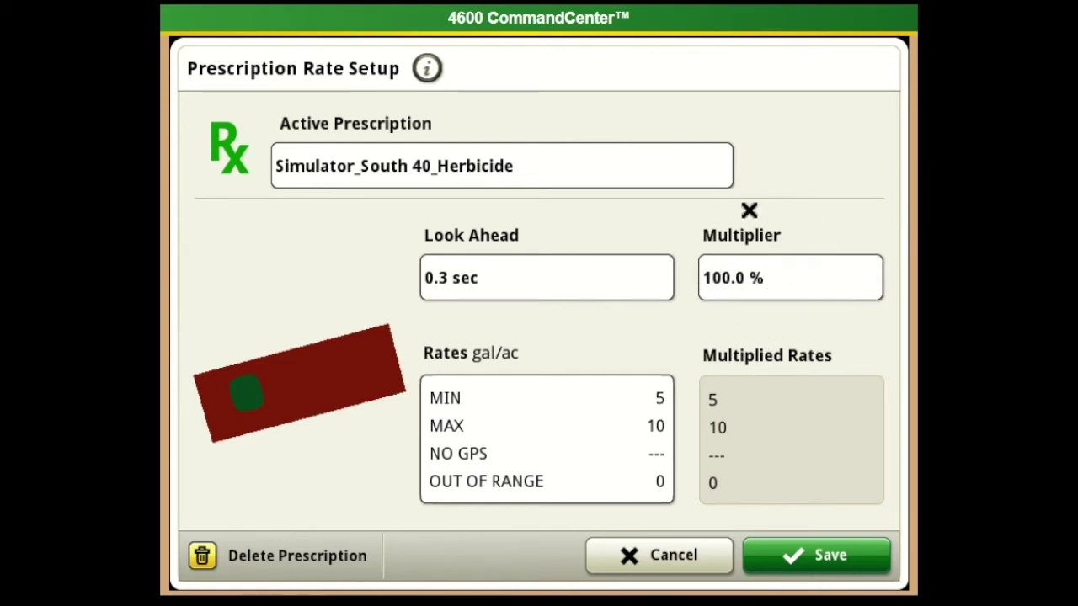
click(551, 433)
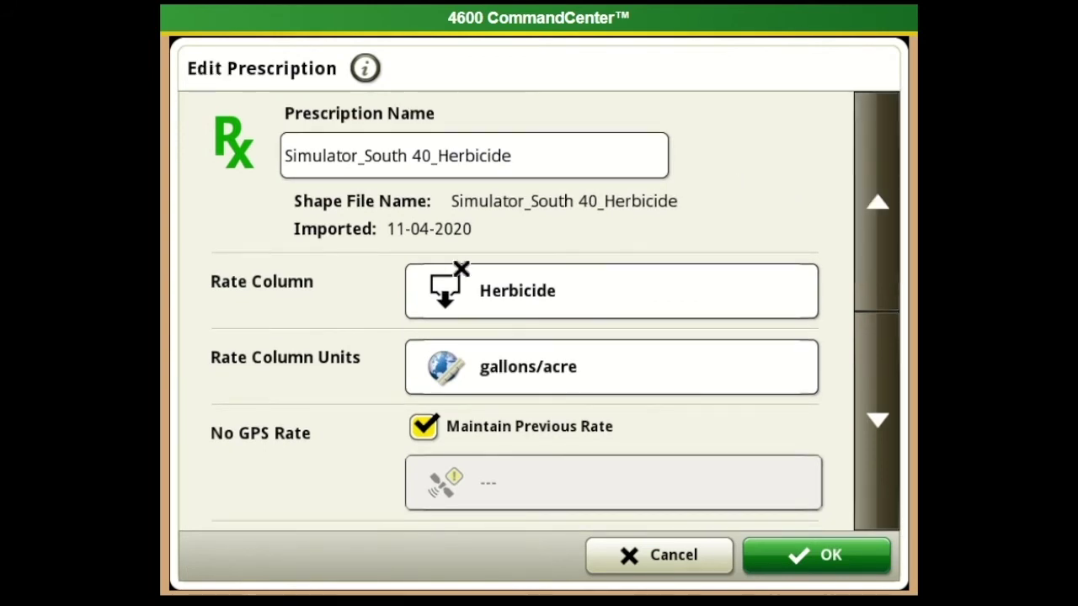
scroll(613, 425, down, 1)
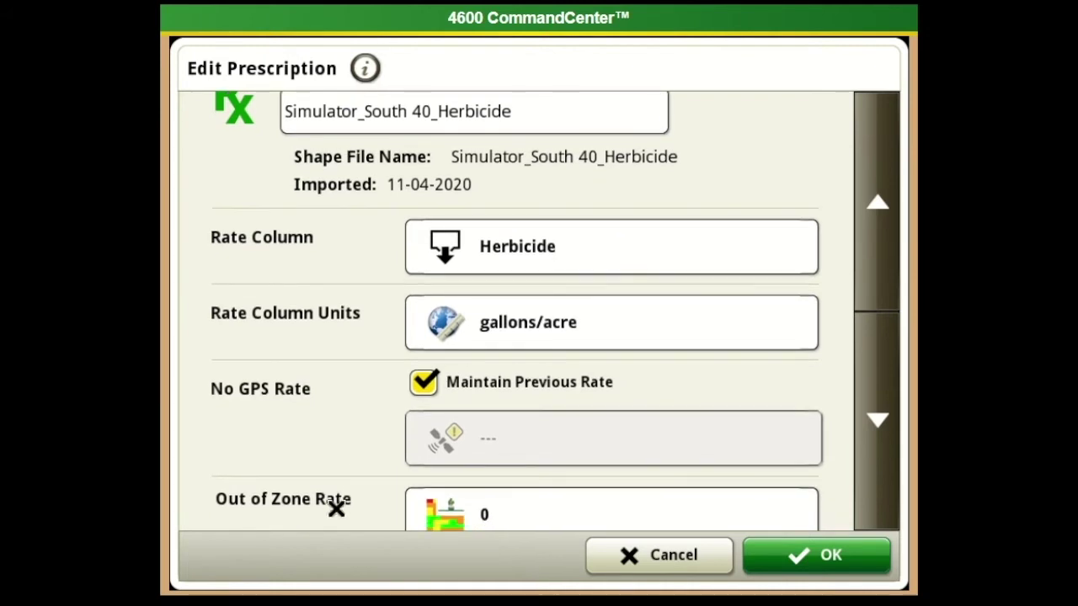
click(798, 561)
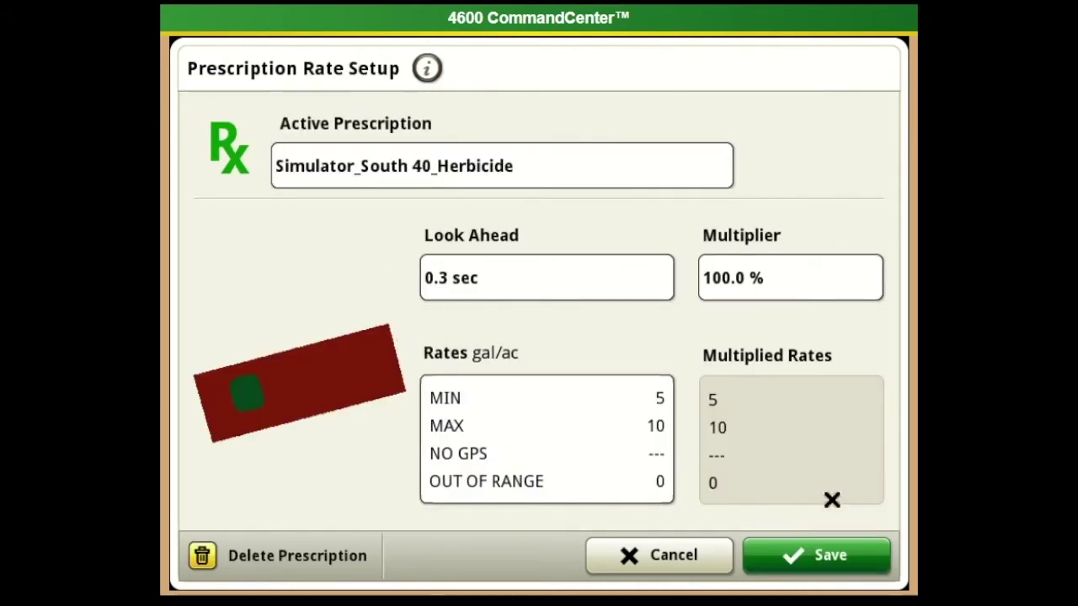
click(825, 558)
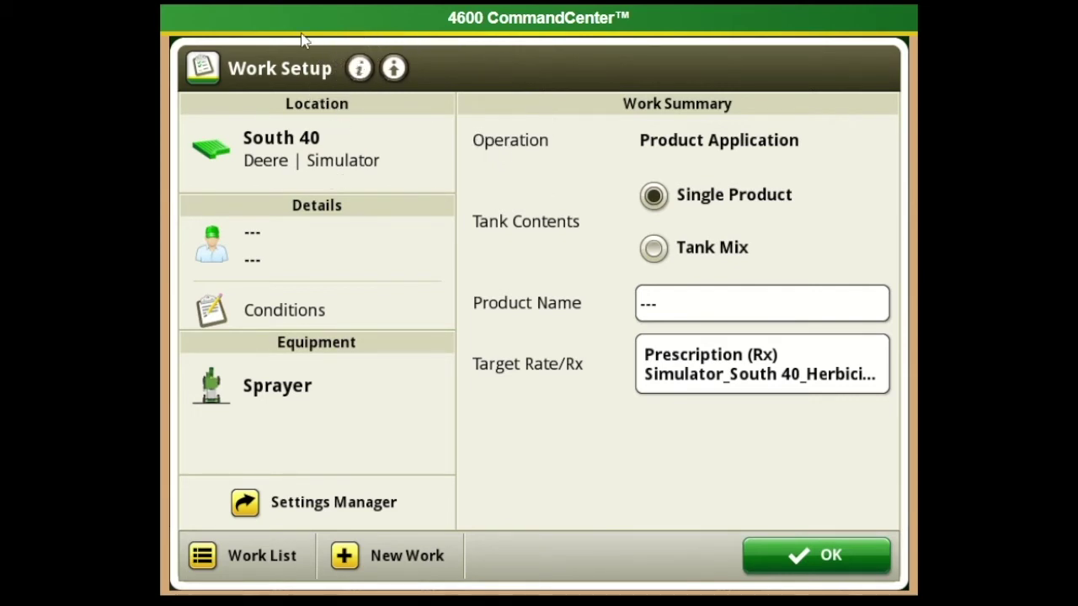
click(392, 74)
scroll(731, 279, down, 3)
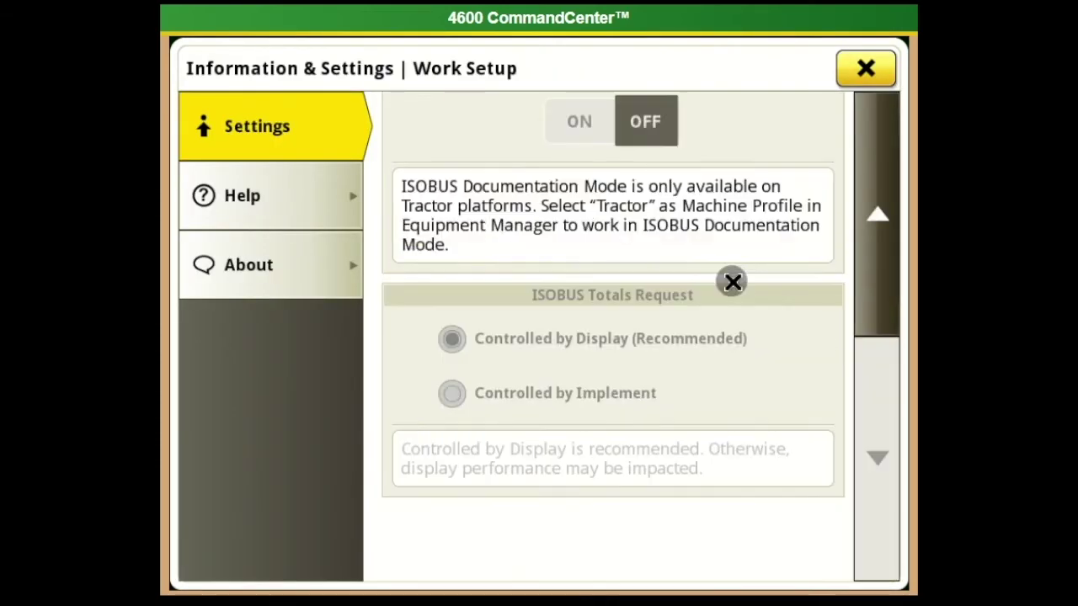
scroll(731, 279, up, 3)
click(306, 200)
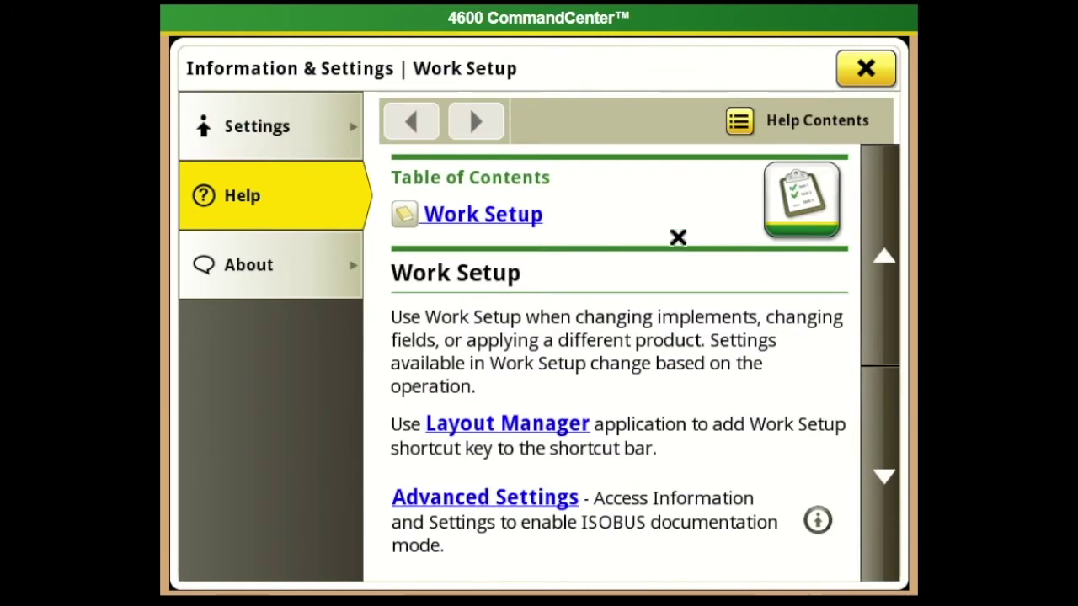
scroll(542, 385, down, 10)
scroll(584, 394, down, 3)
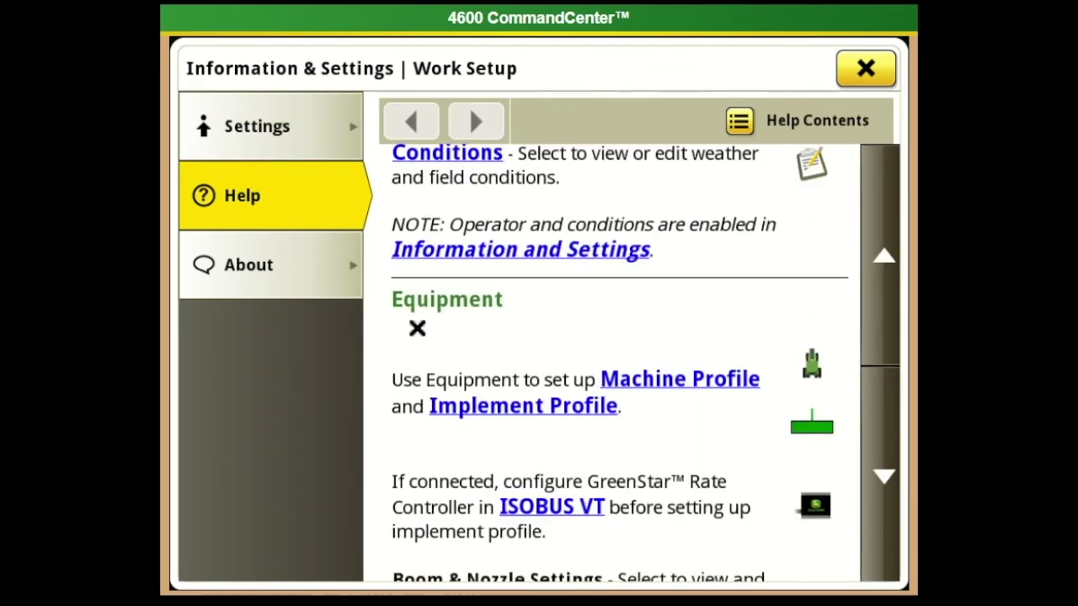
scroll(637, 378, down, 9)
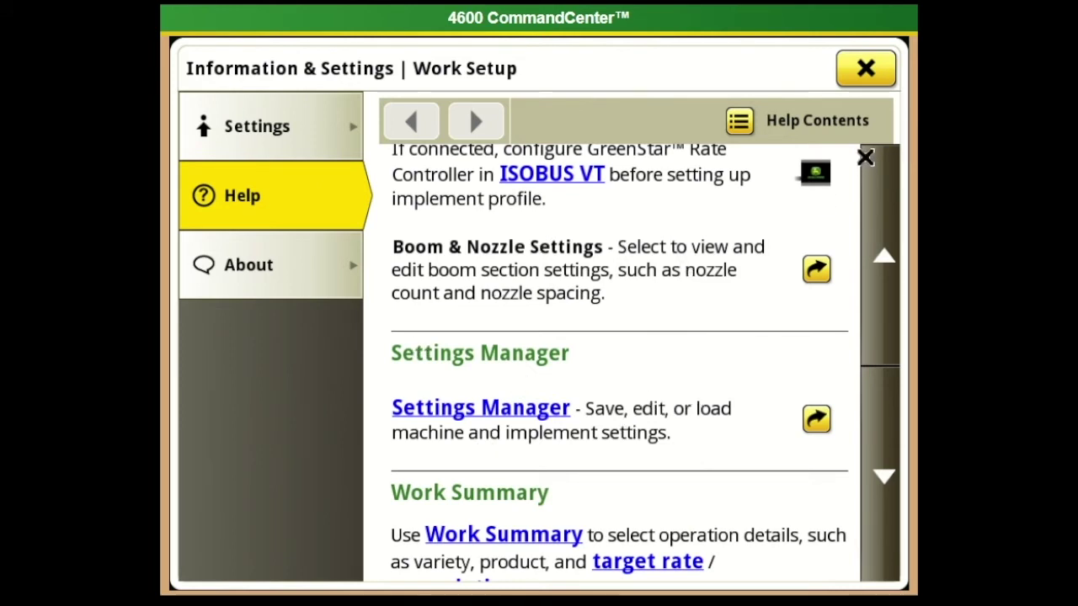
click(866, 68)
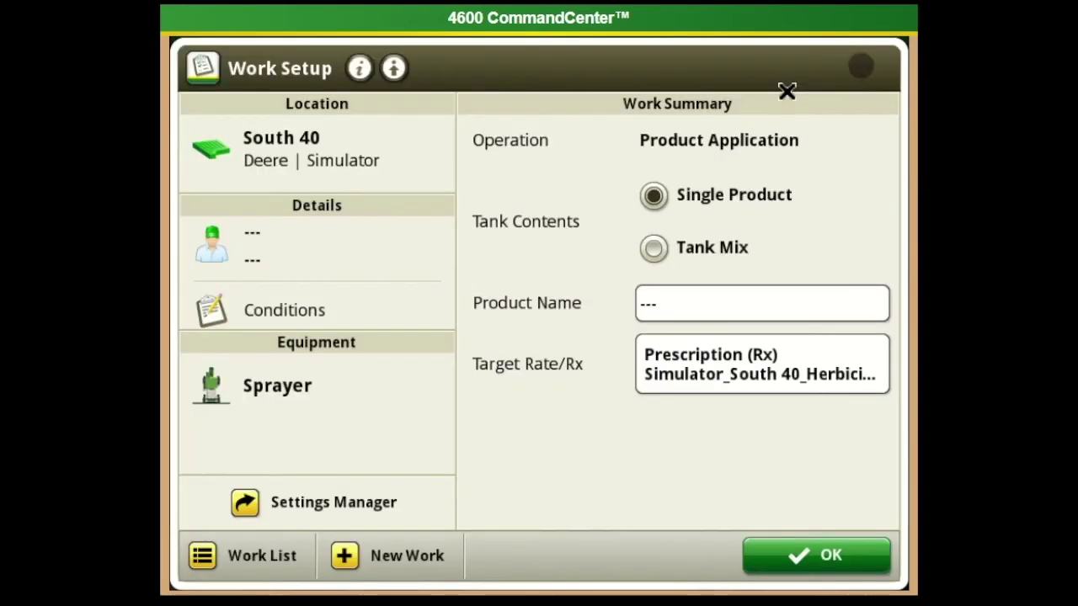
- Disable Enable Operator License and Enable Conditions in Work Setup's Information & Settings
click(393, 68)
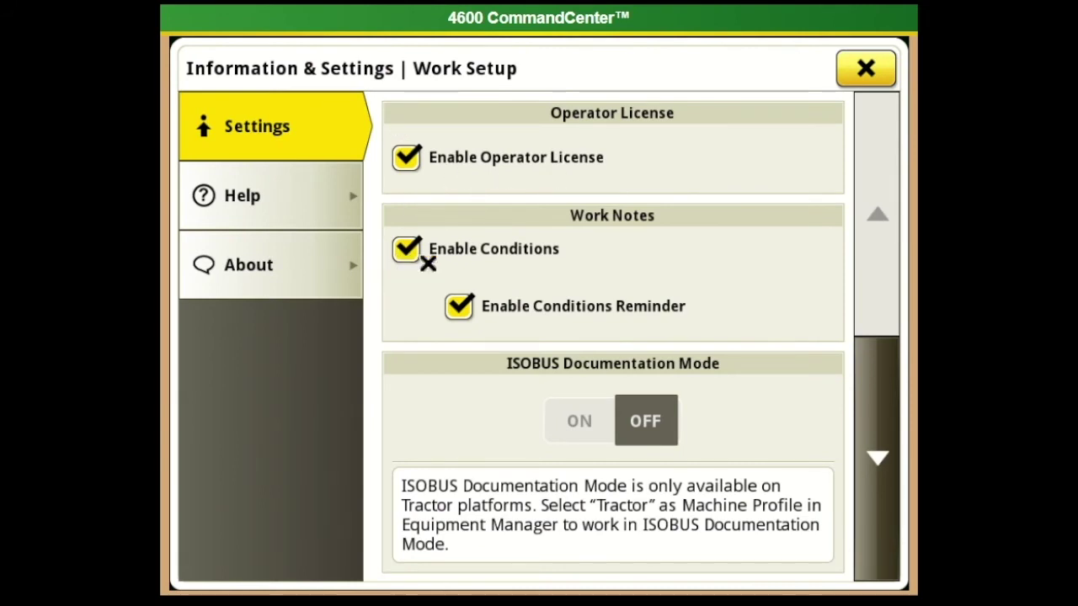
click(412, 163)
click(433, 256)
click(860, 67)
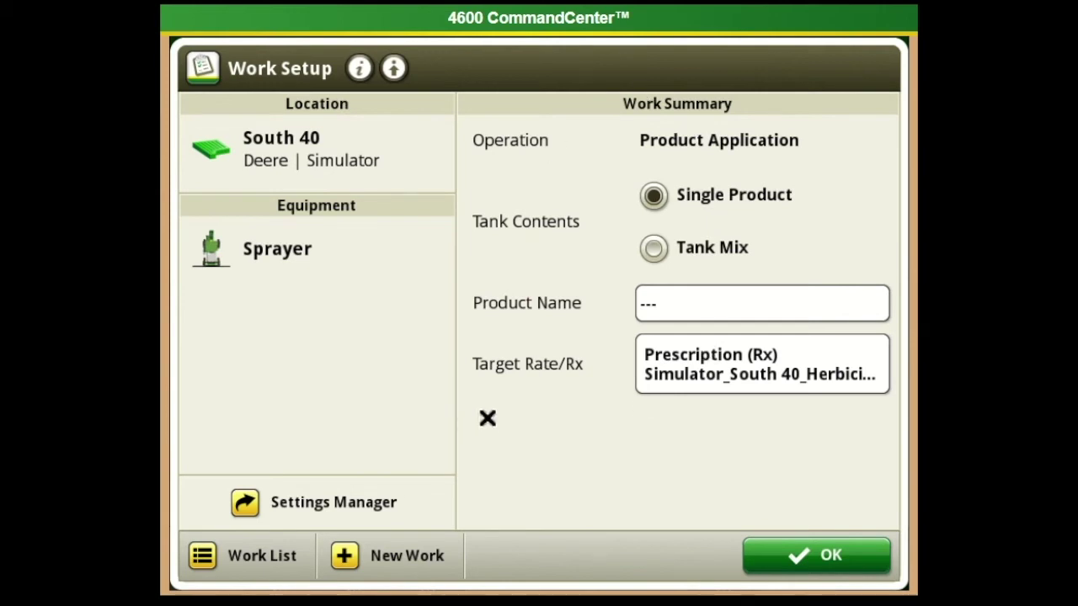
- Check the empty Work History for South 40, then accept Work Setup
click(253, 558)
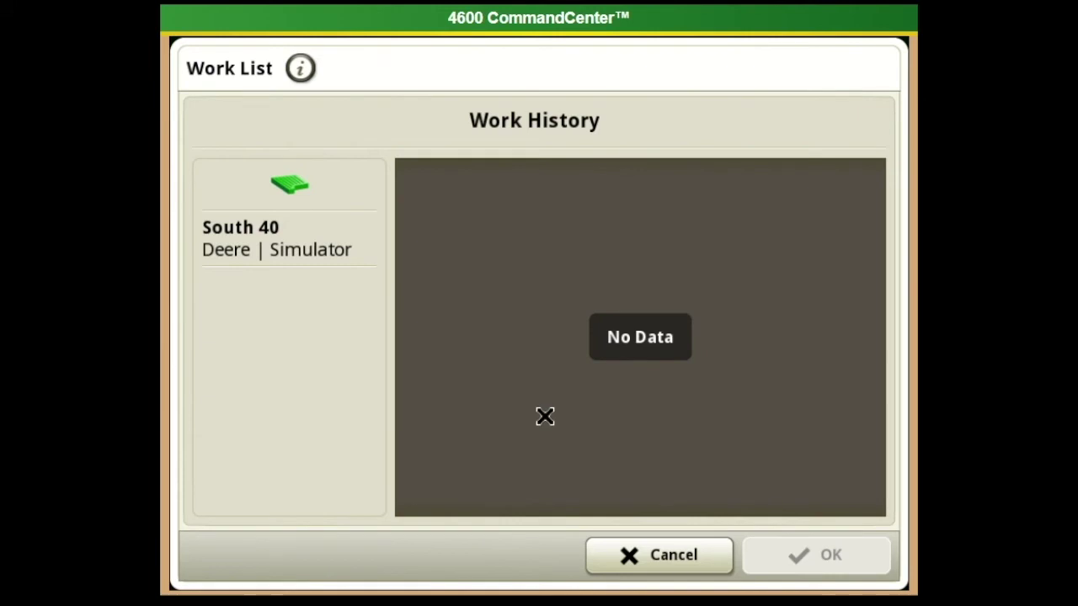
click(711, 568)
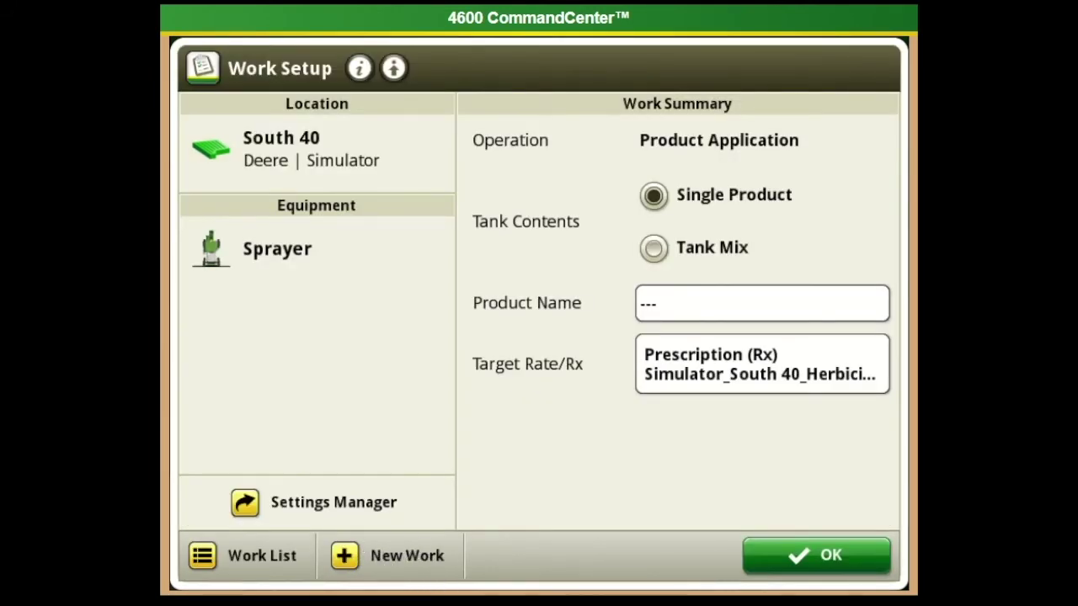
click(848, 559)
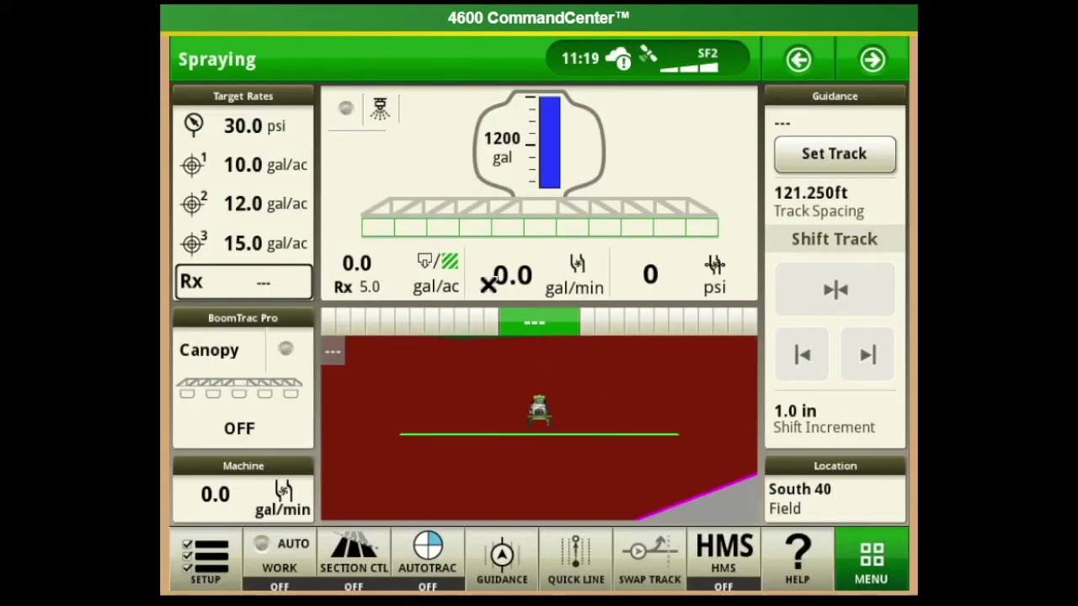
- Open Layout Manager from the Applications tab of the main menu
click(893, 576)
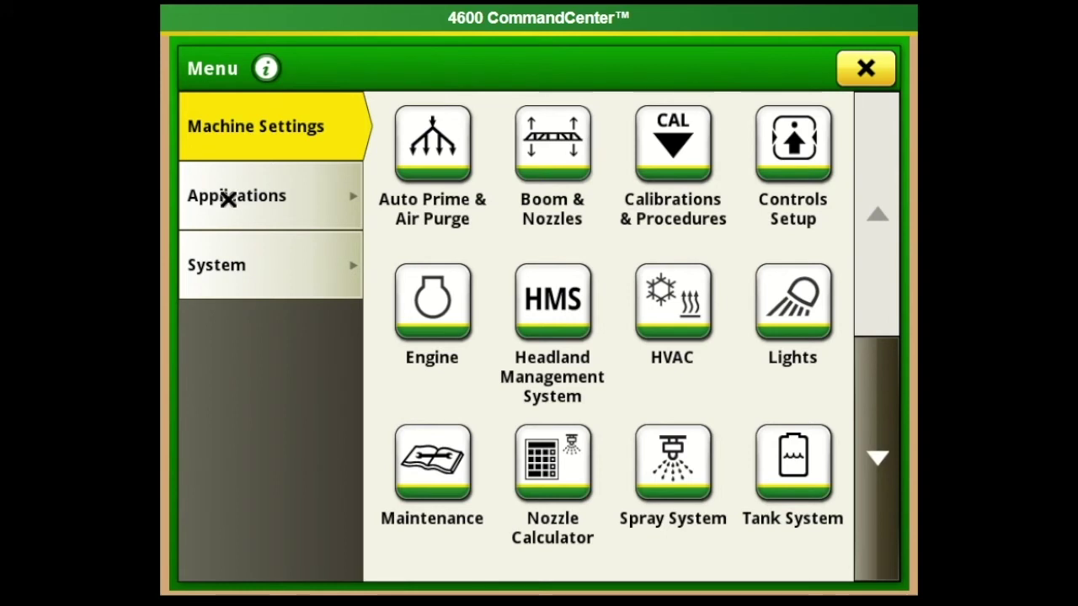
click(228, 199)
click(448, 467)
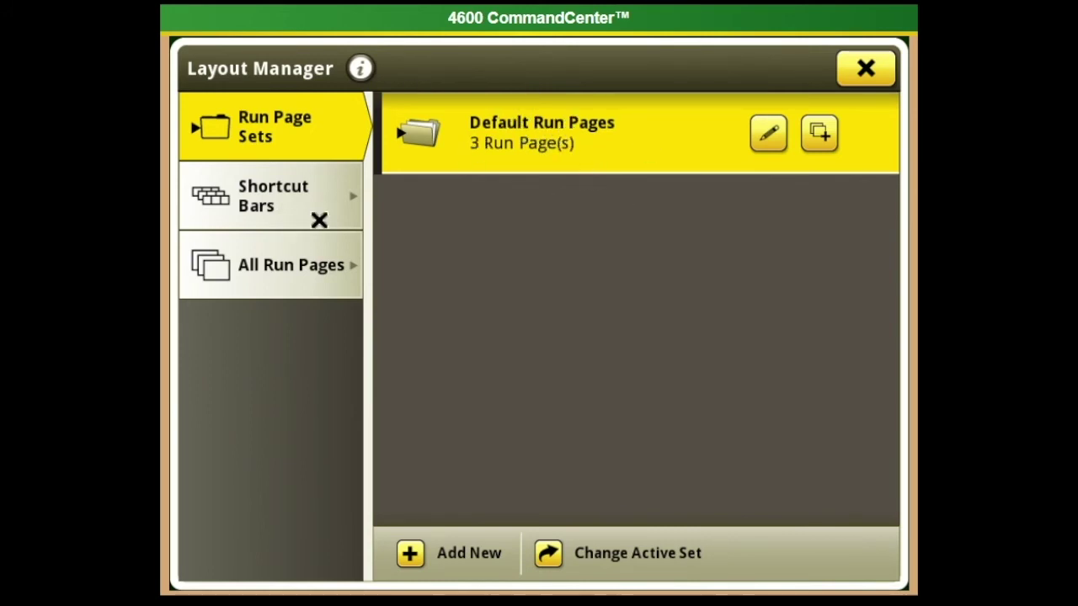
- Remove the Help shortcut from the Default Shortcut Bar
click(308, 205)
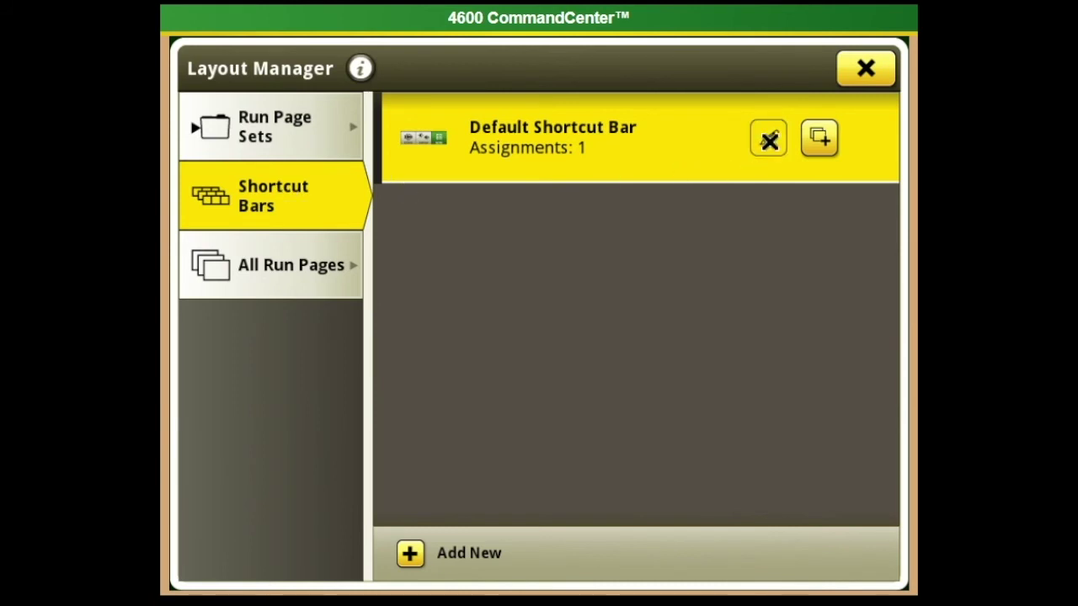
click(769, 140)
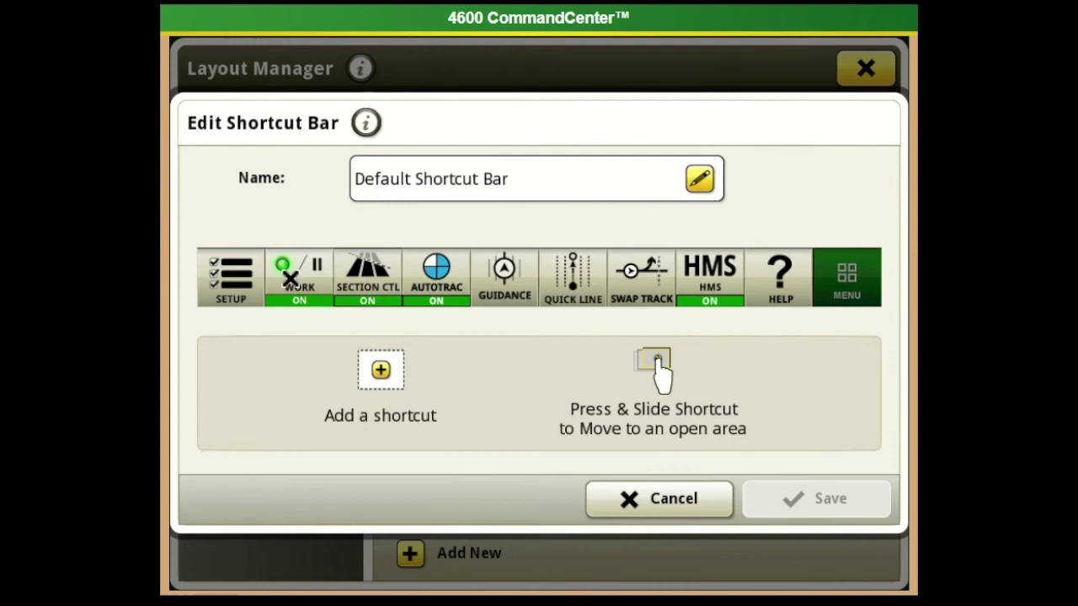
click(790, 279)
click(712, 384)
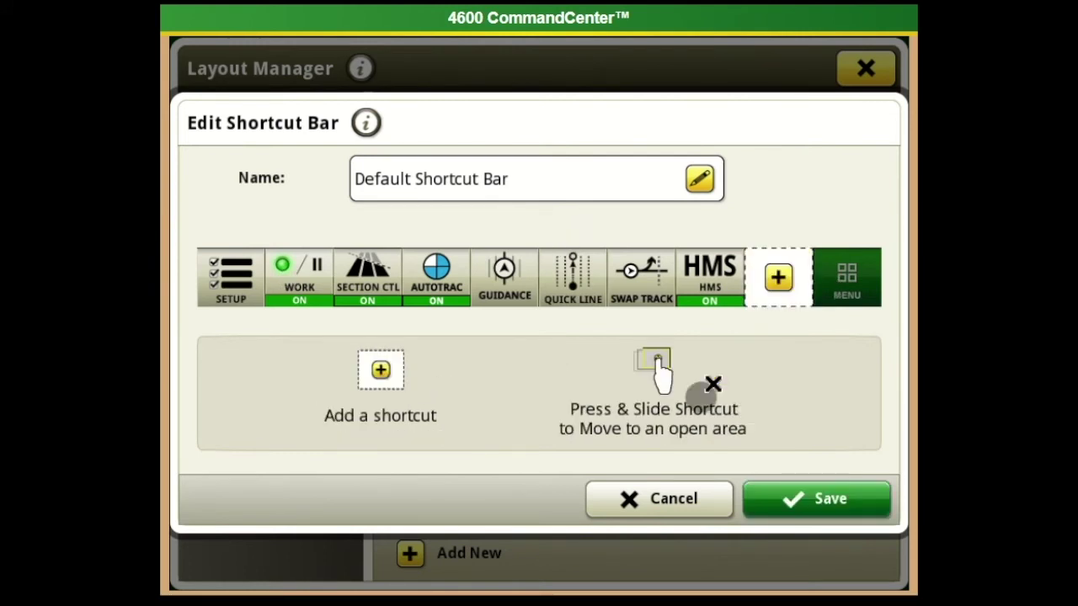
- Add the Sharing application shortcut in the freed slot, save the bar, and close Layout Manager
click(778, 278)
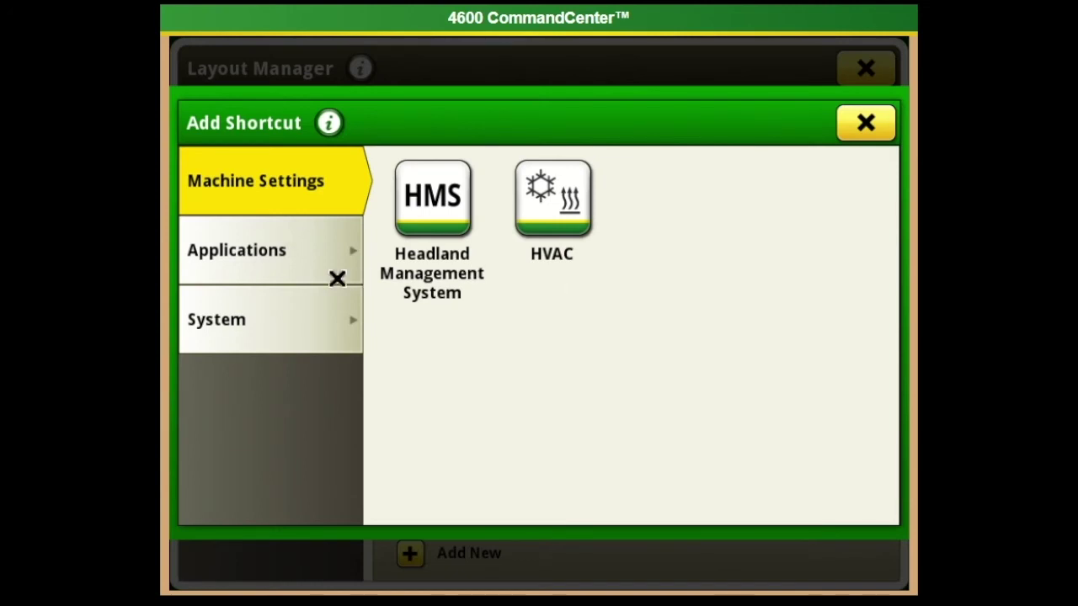
click(337, 279)
scroll(533, 286, down, 1)
click(685, 500)
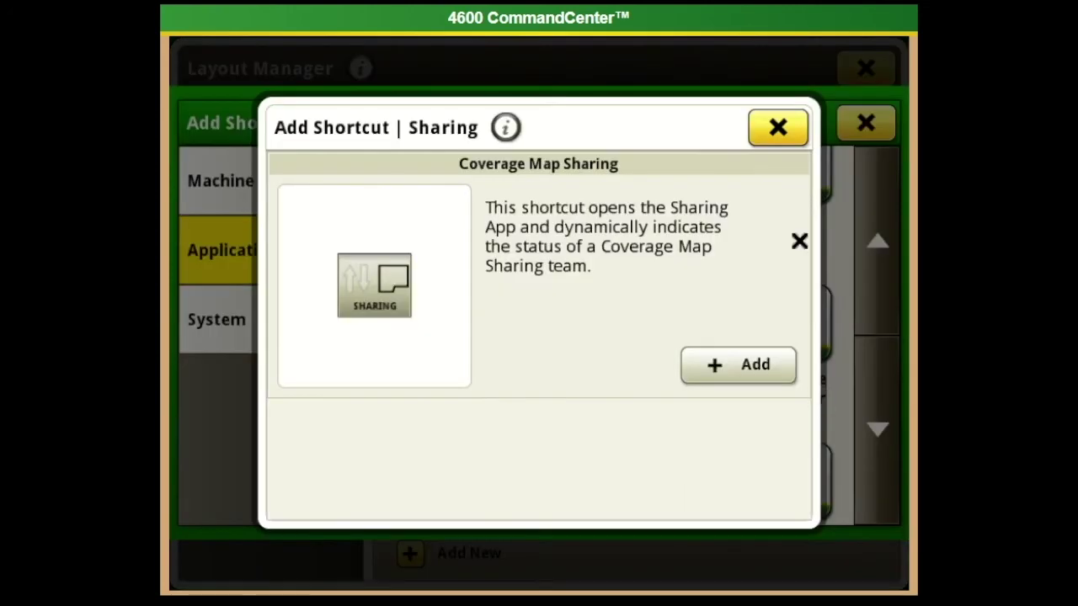
click(757, 381)
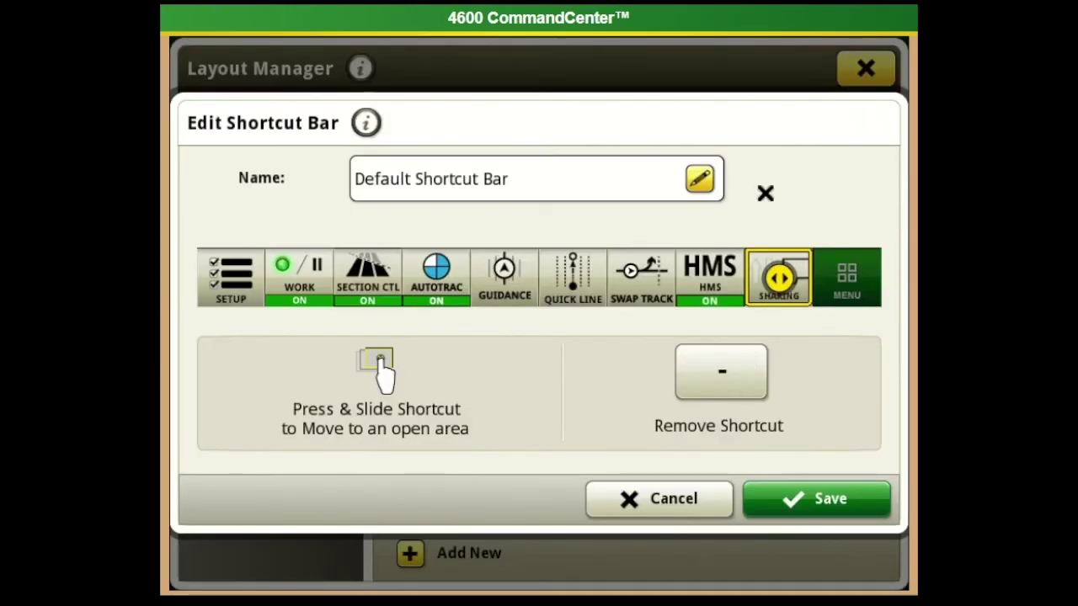
click(874, 503)
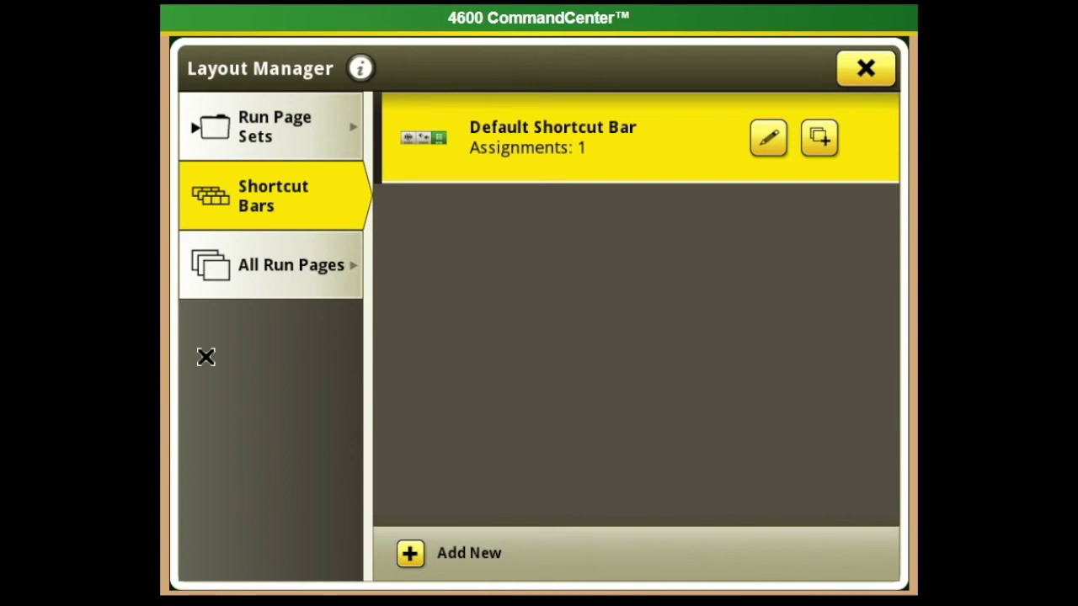
click(871, 68)
- Turn Section Ctl ON on the Spraying page, then open Work Setup's Sprayer equipment list
click(868, 64)
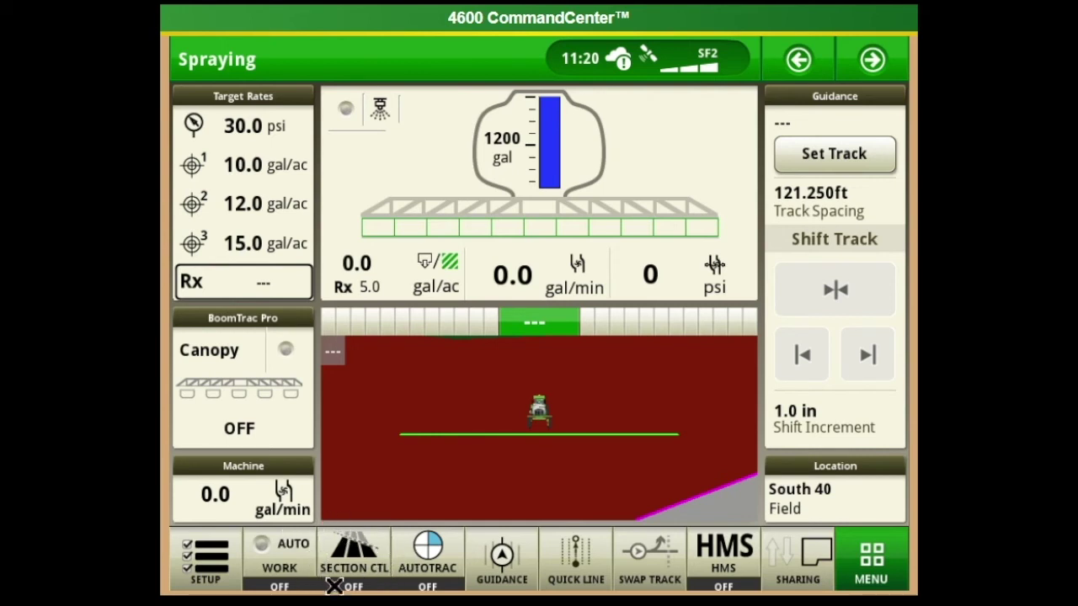
click(357, 559)
click(357, 559)
click(357, 559)
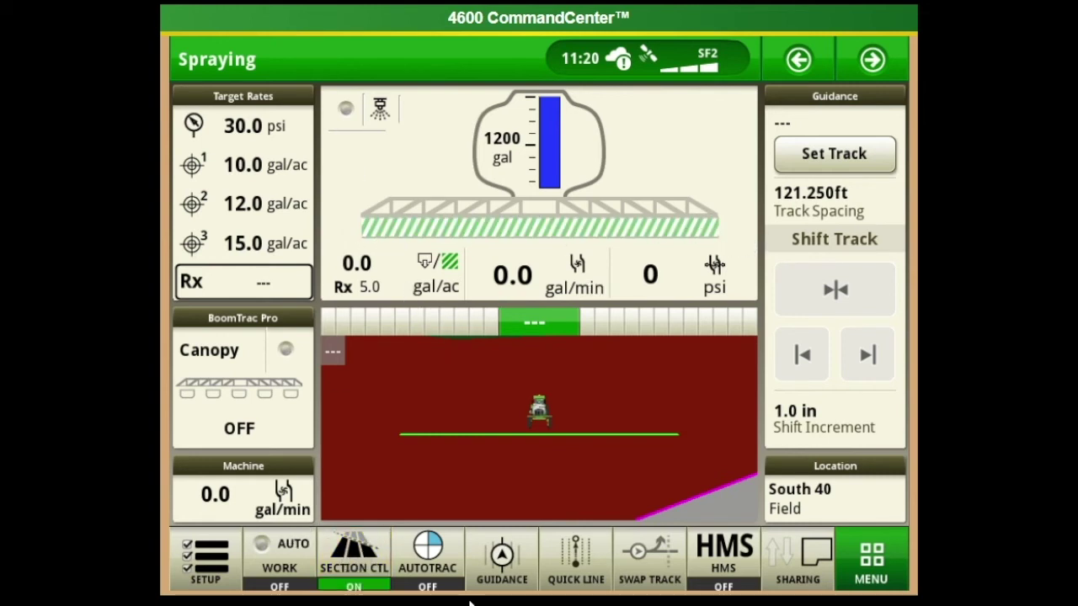
click(202, 564)
click(308, 252)
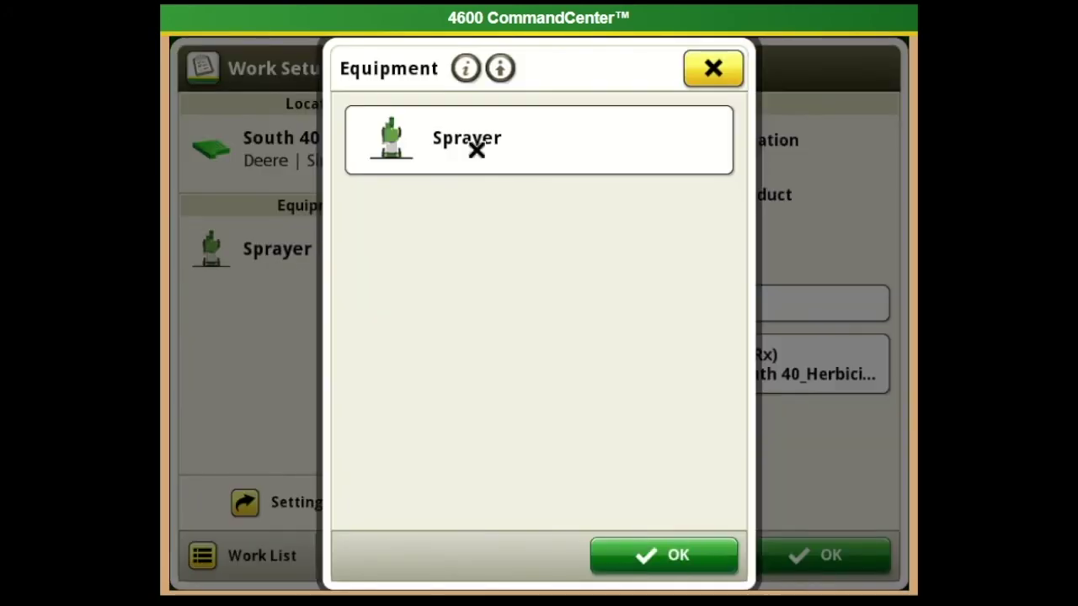
- Open the Sprayer profile's Mechanical Delay settings, showing On 1.00 sec and Off 0.60 sec
click(477, 150)
scroll(631, 357, down, 2)
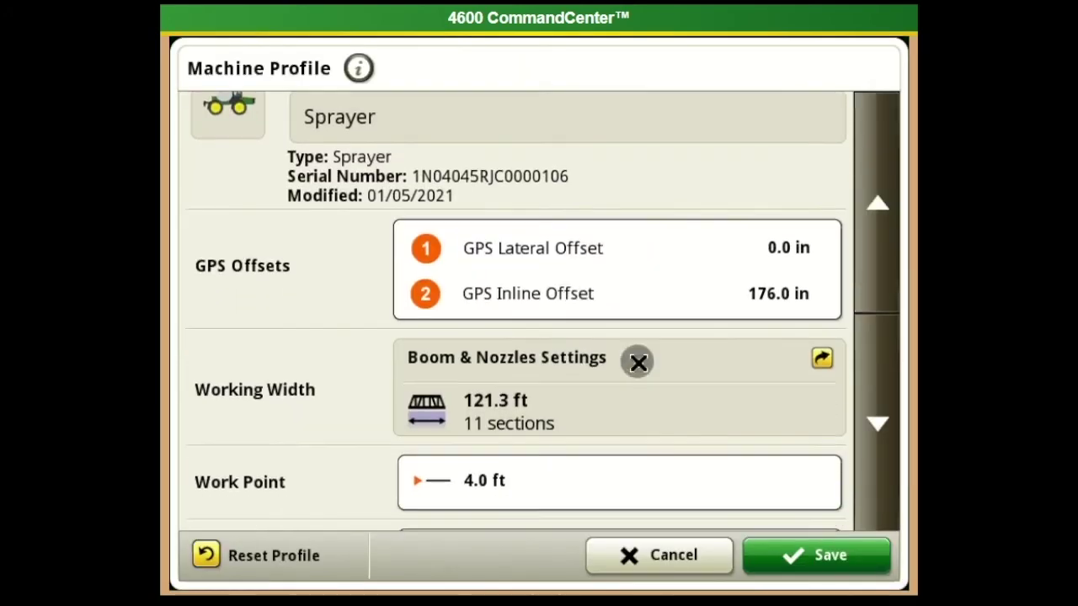
scroll(638, 362, down, 2)
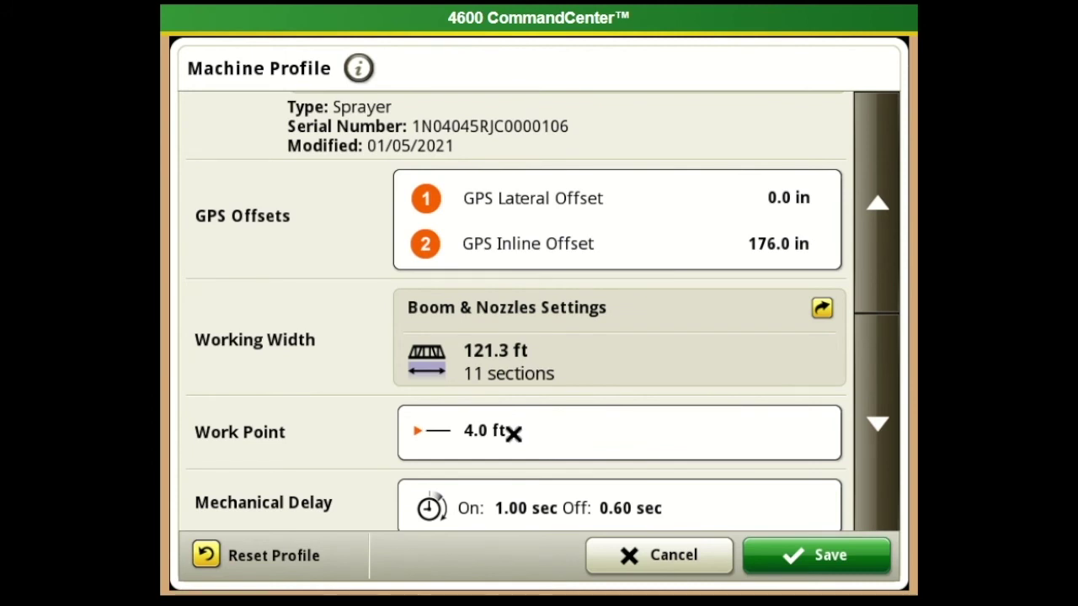
scroll(513, 434, down, 1)
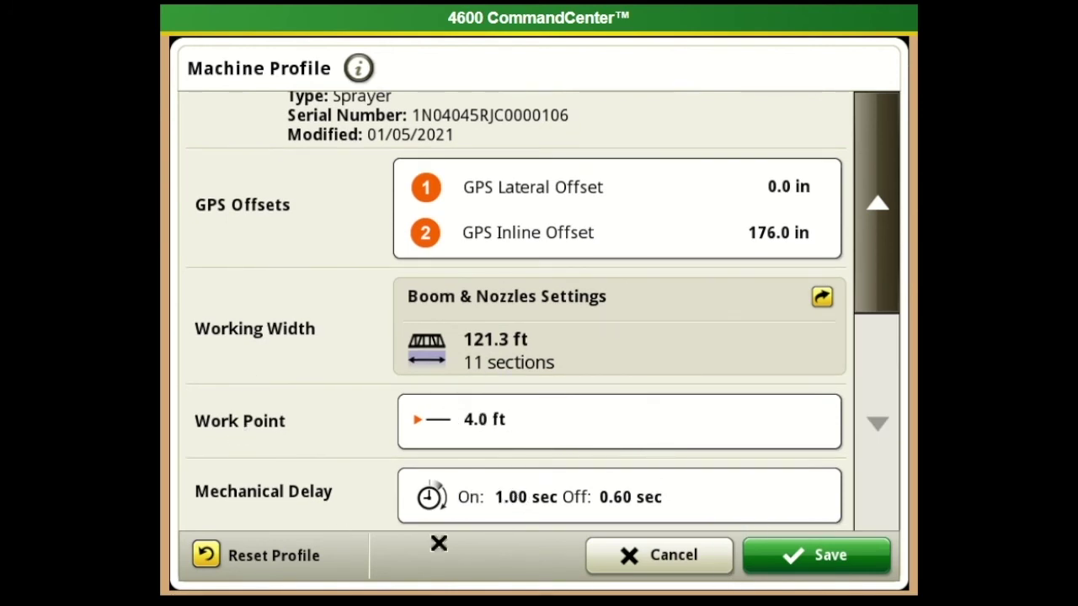
click(480, 500)
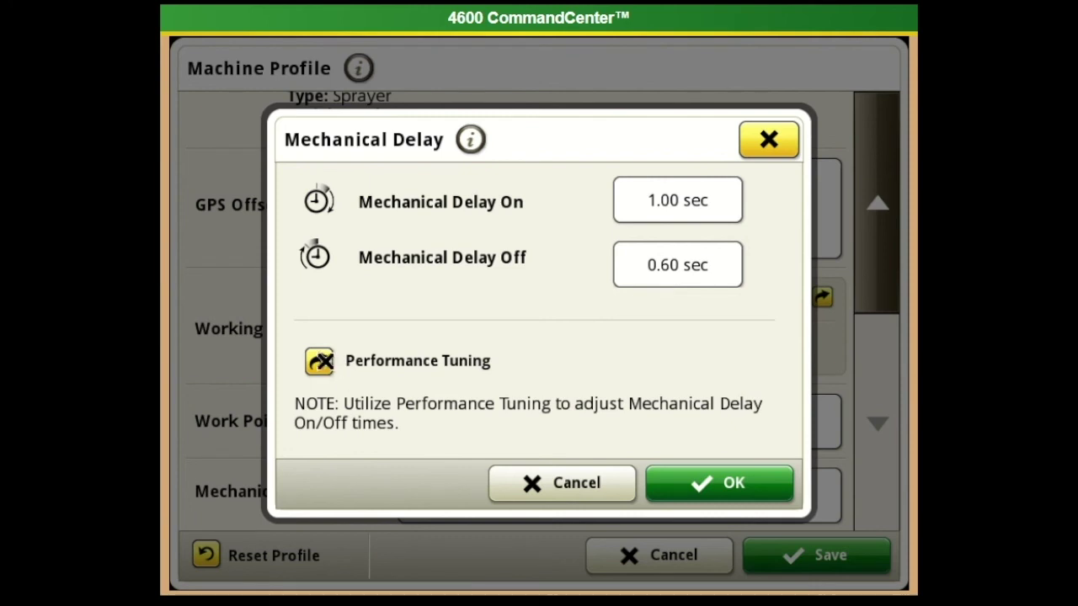
- In Performance Tuning, enter an entering-coverage skip of 2 ft 2 in at 14 mi/h
click(321, 361)
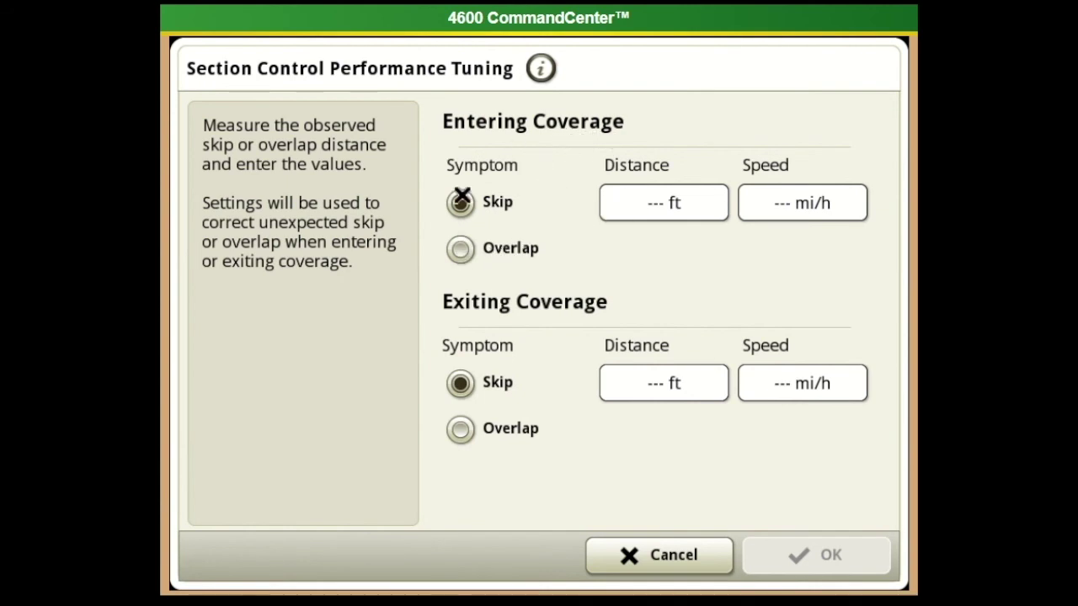
click(637, 202)
click(763, 185)
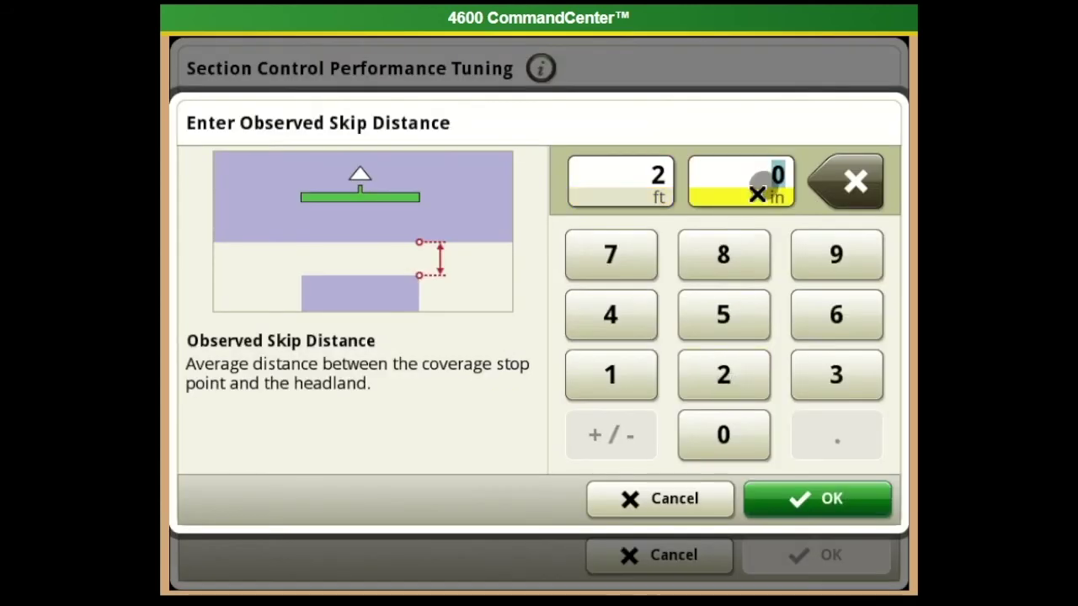
click(722, 385)
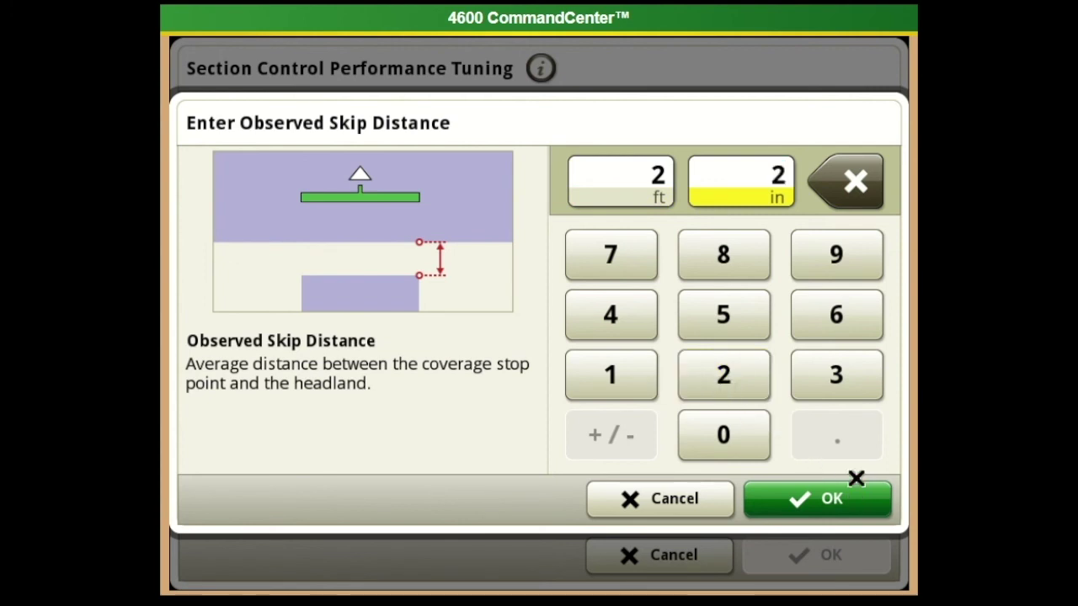
click(863, 499)
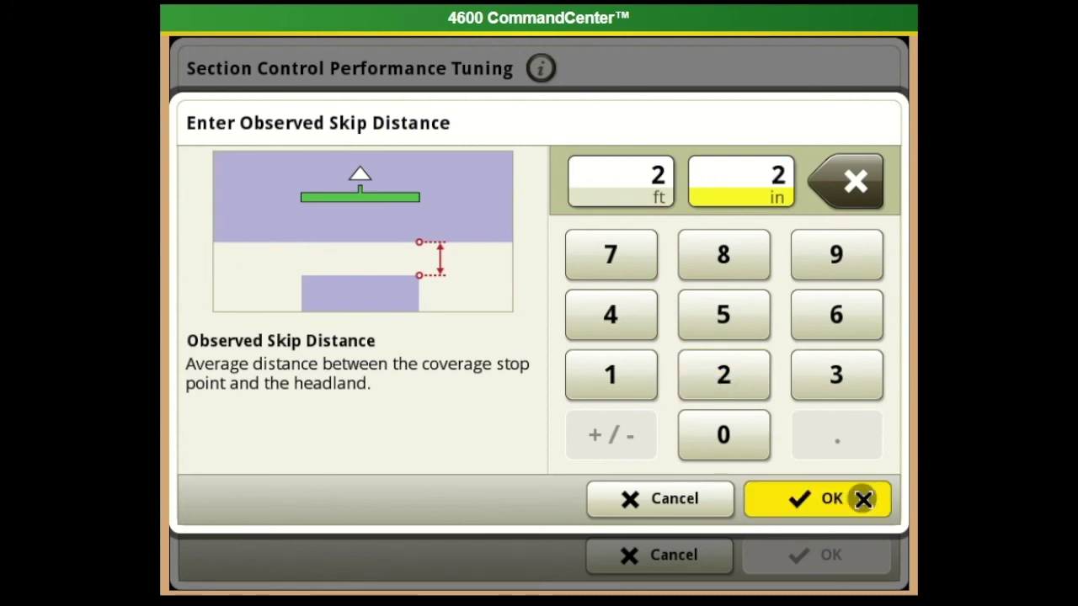
click(802, 203)
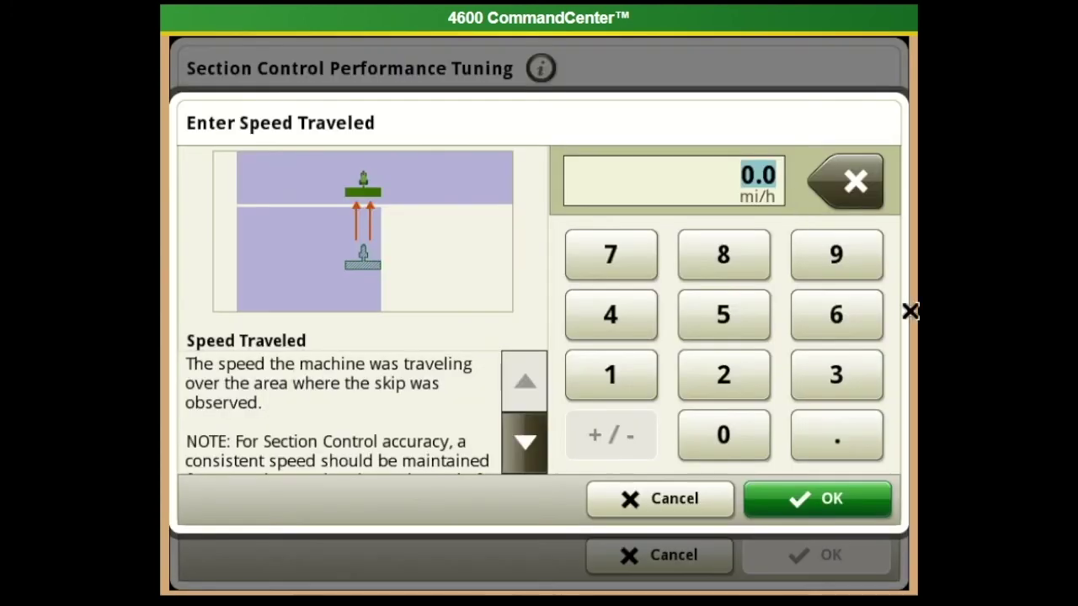
click(603, 373)
click(612, 313)
click(883, 500)
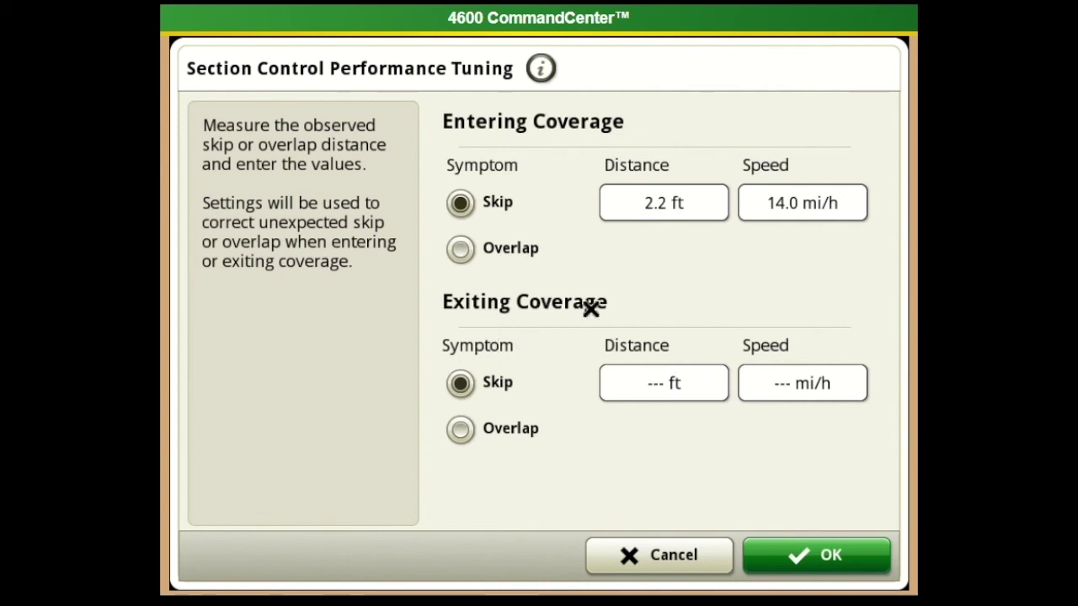
- Record a 1 ft exiting overlap at 12 mi/h and apply tuning, giving 0.94/0.49 sec delays
click(464, 425)
click(626, 394)
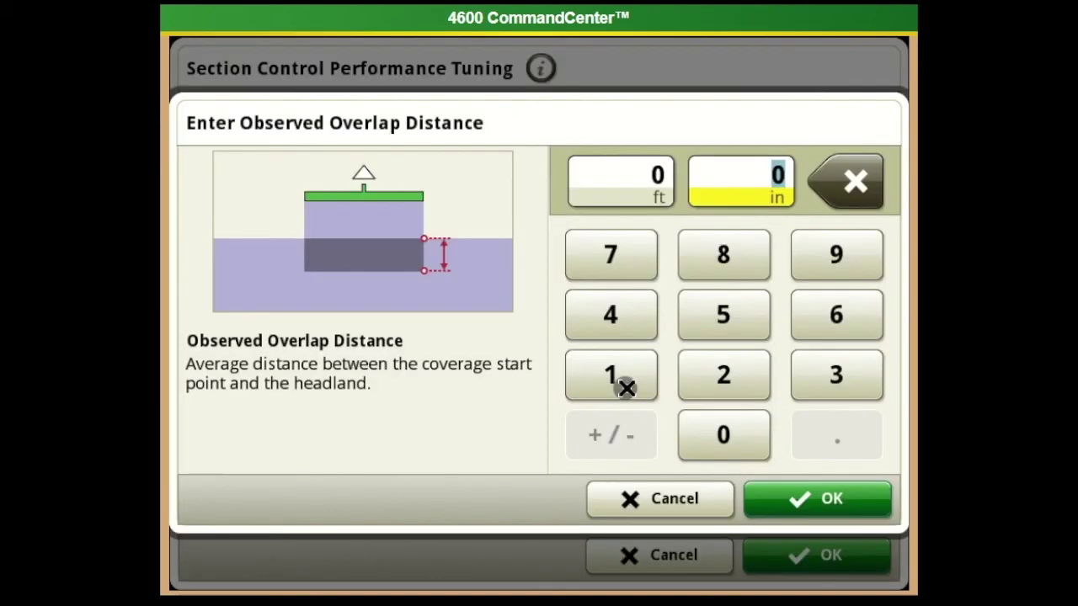
click(657, 180)
click(632, 379)
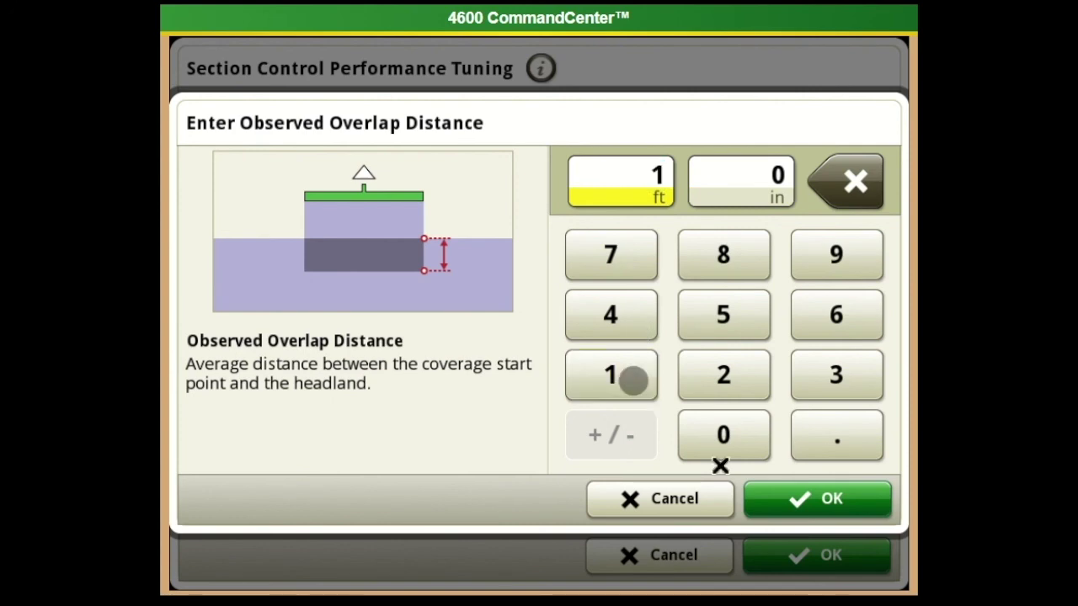
click(821, 498)
click(828, 383)
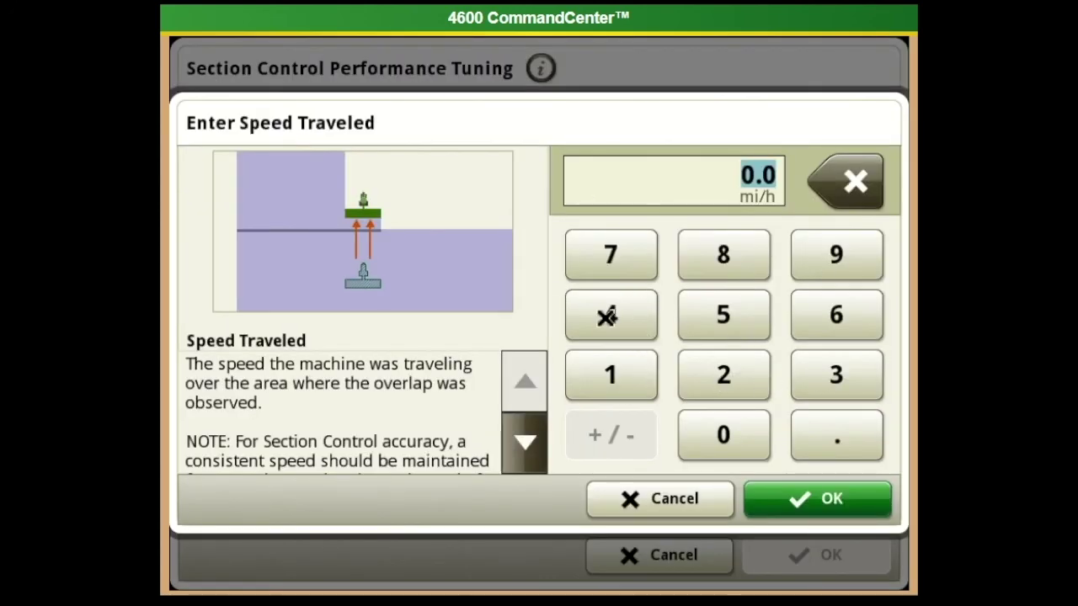
click(610, 373)
click(728, 380)
click(828, 504)
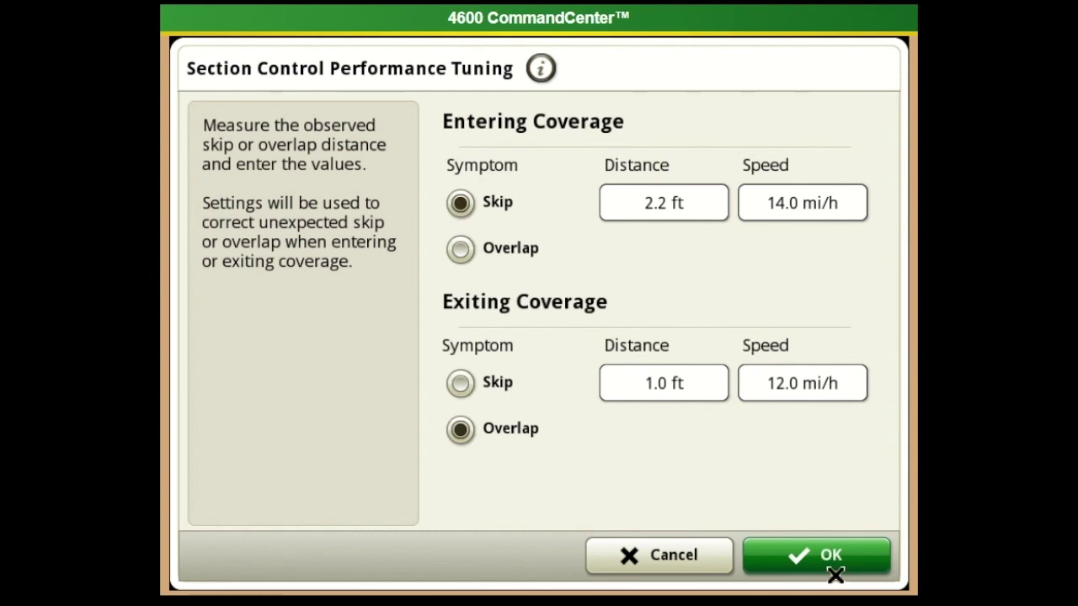
click(785, 568)
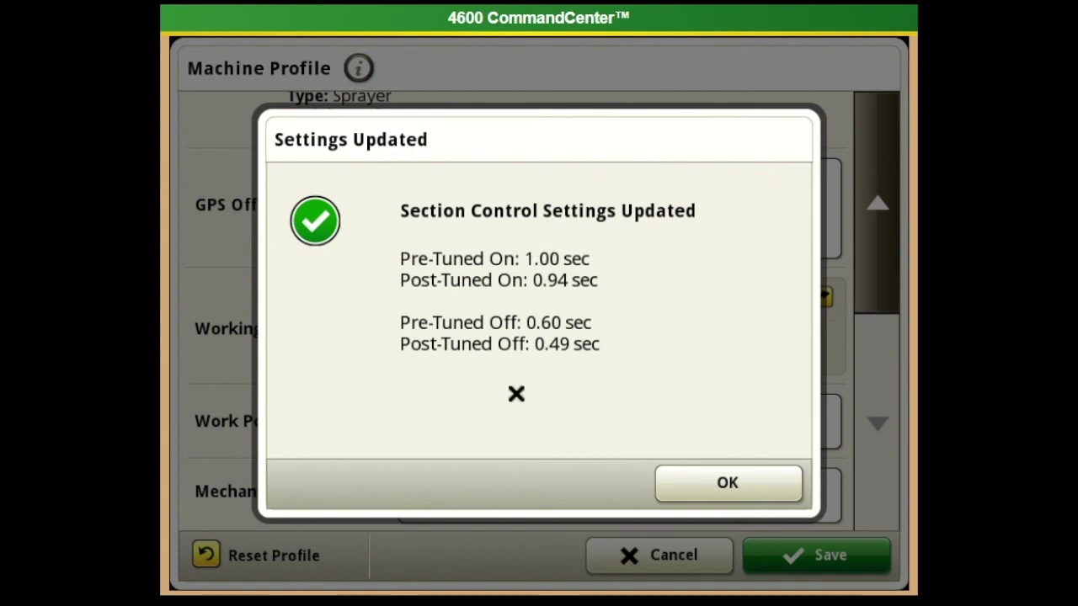
- Save the Sprayer profile with 0.94 sec on and 0.49 sec off delays, back to Spraying
click(727, 489)
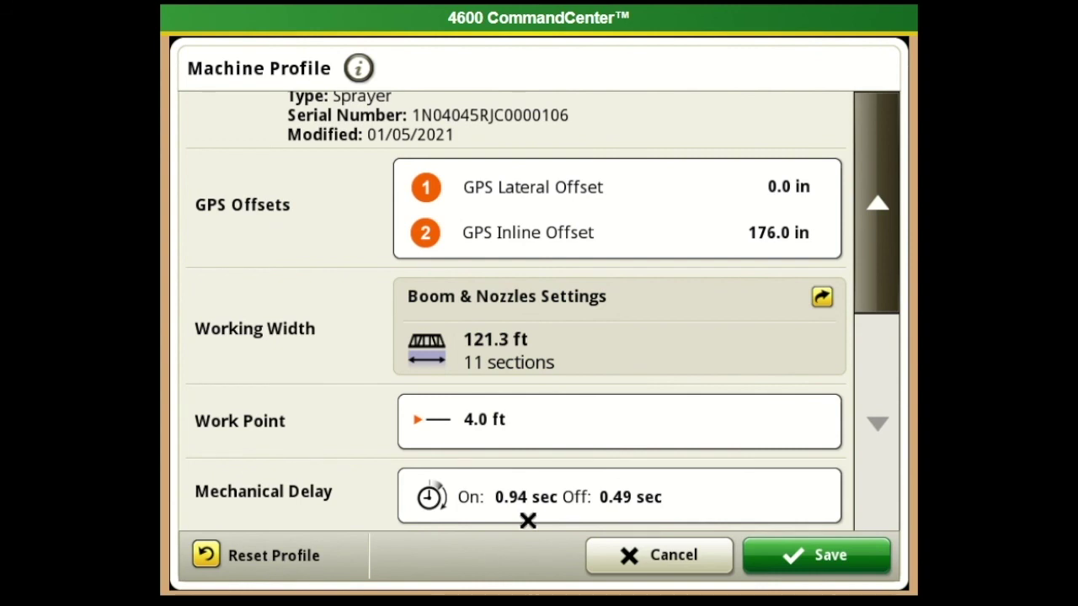
click(811, 558)
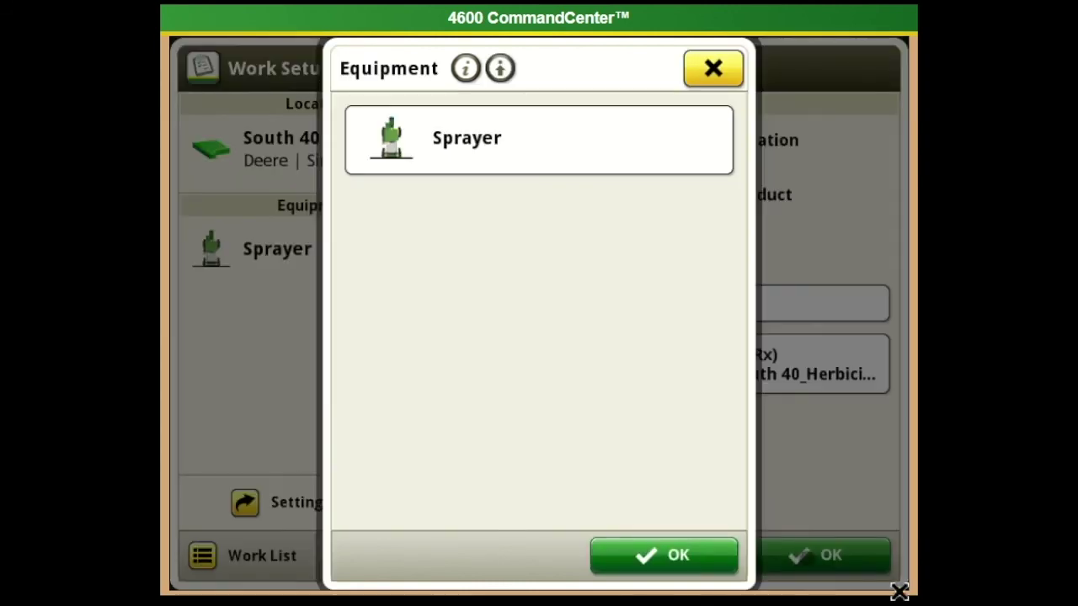
click(664, 559)
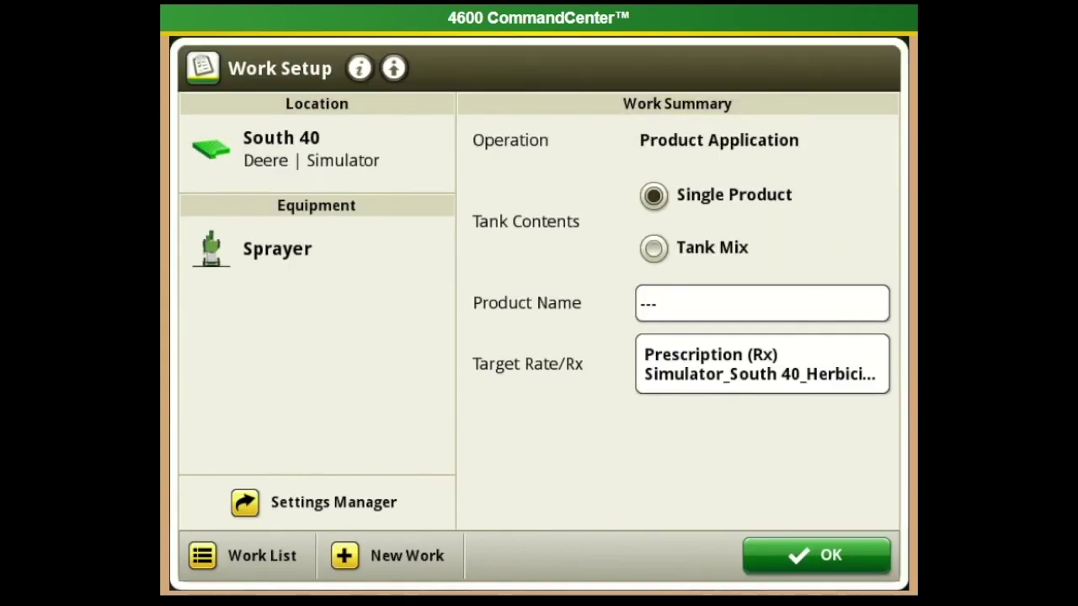
click(807, 553)
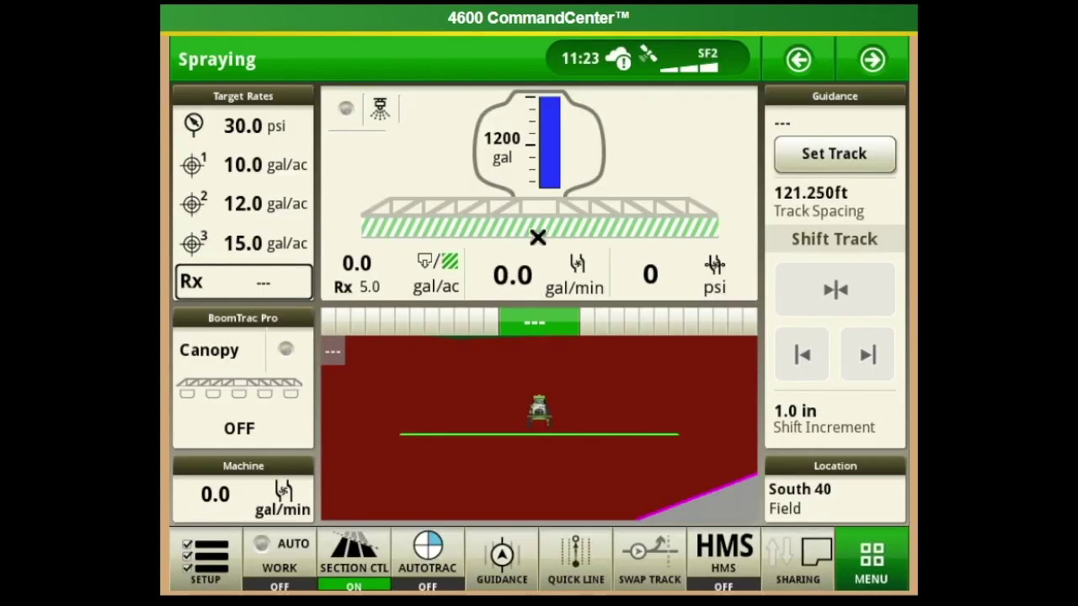